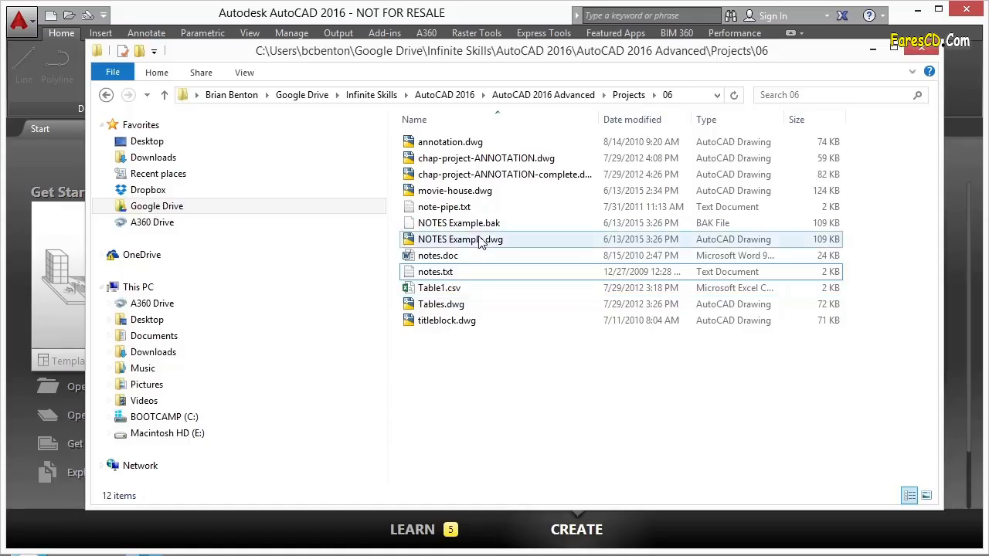
# Open movie-house.dwg and examine the geometry properties of the footing polyline around the building.
pyautogui.doubleClick(483, 190)
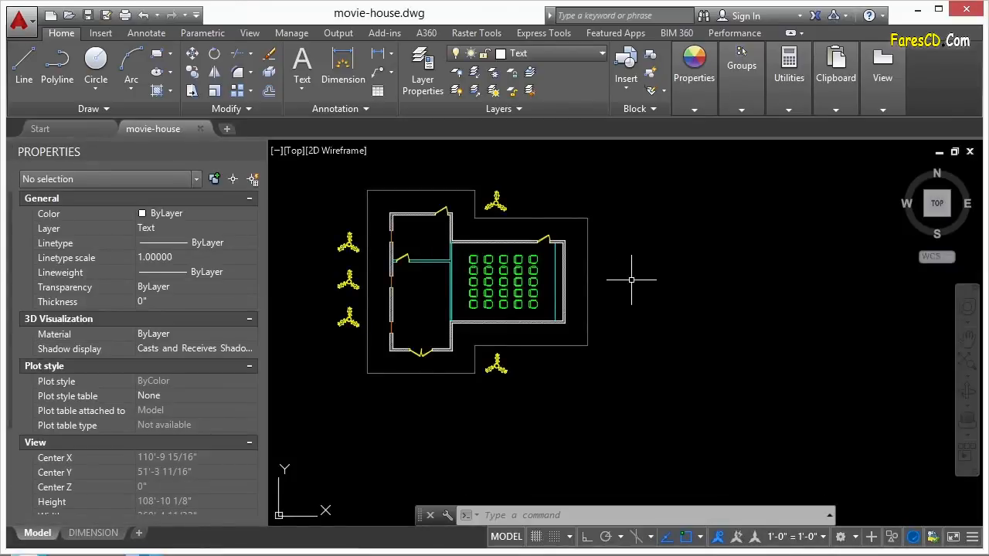
pyautogui.click(587, 224)
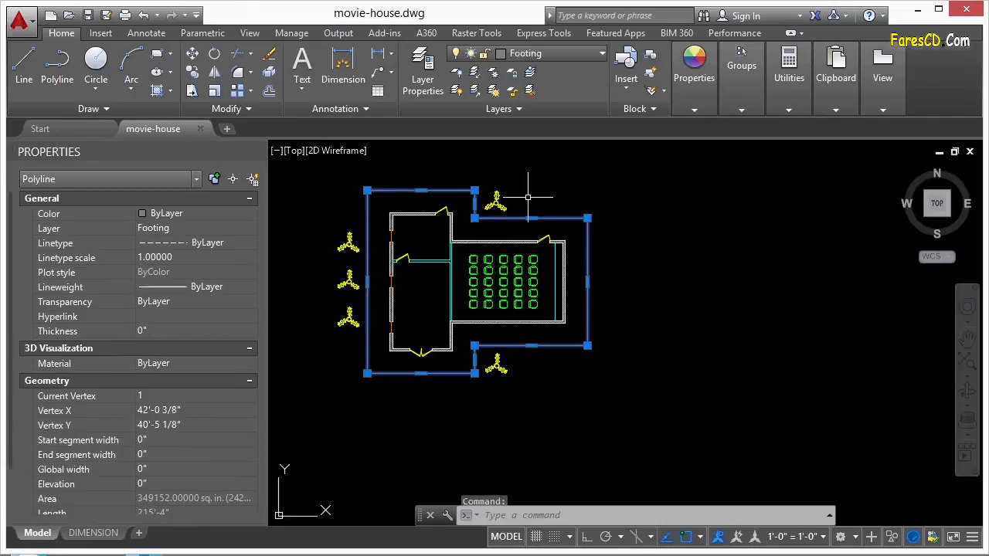
pyautogui.press('Escape')
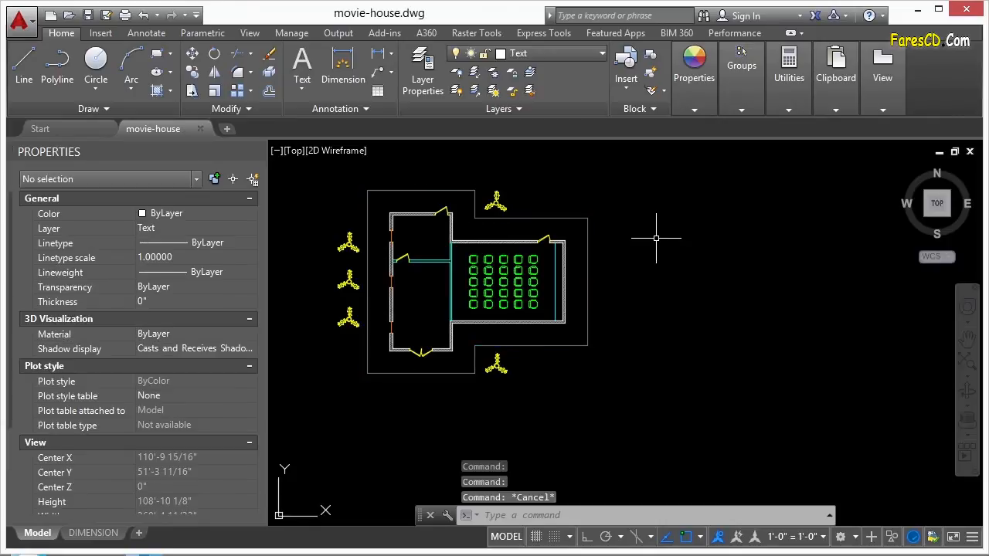
pyautogui.click(587, 224)
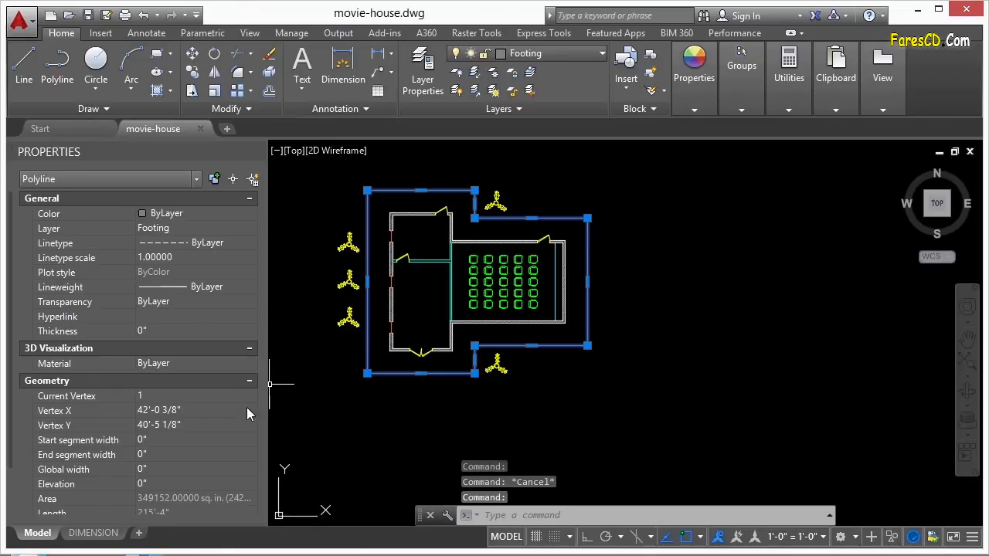
pyautogui.moveTo(11, 310); pyautogui.dragTo(19, 397)
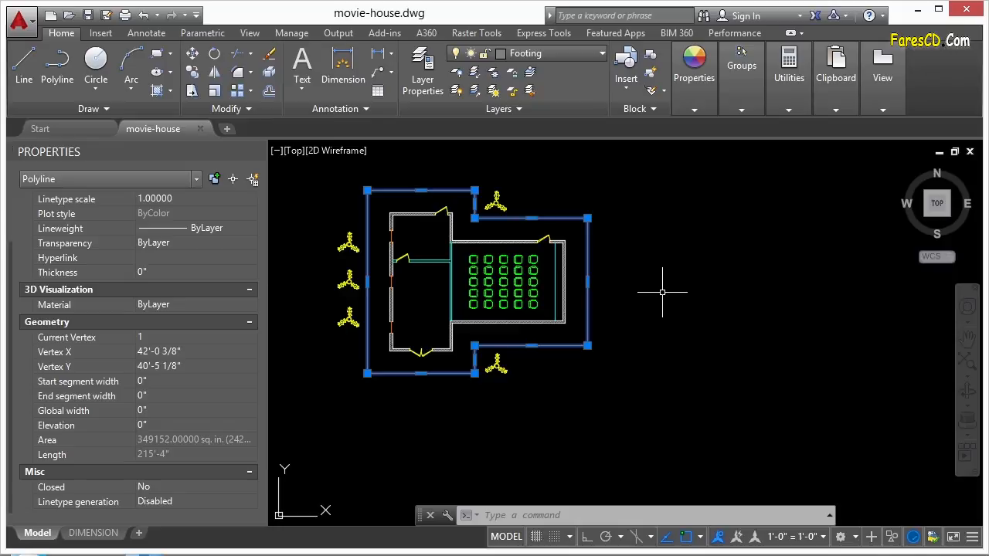
pyautogui.press('Escape')
# Create a multiline text box in the empty area beside the building and start inserting a field into it.
pyautogui.write('MT')
pyautogui.press('Return')
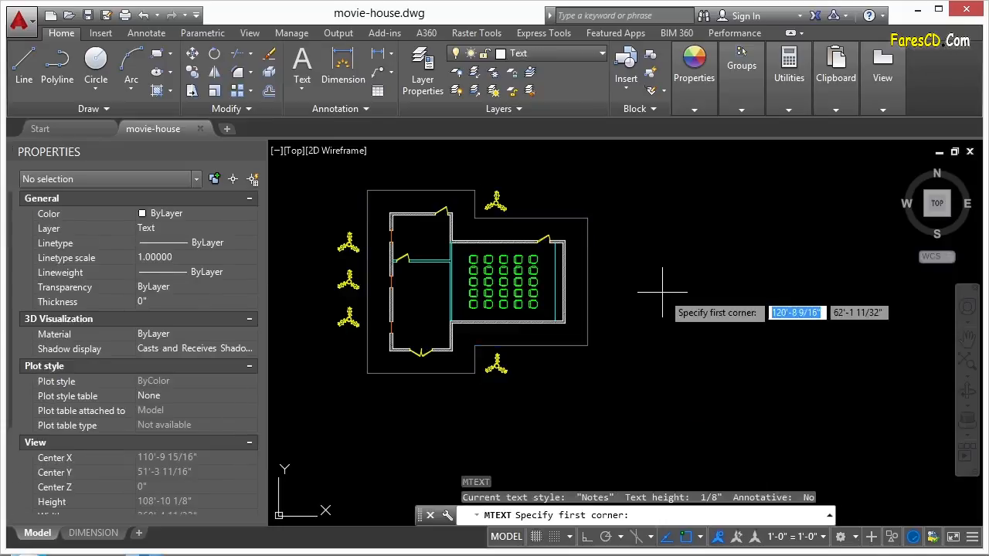
pyautogui.click(641, 223)
pyautogui.click(706, 253)
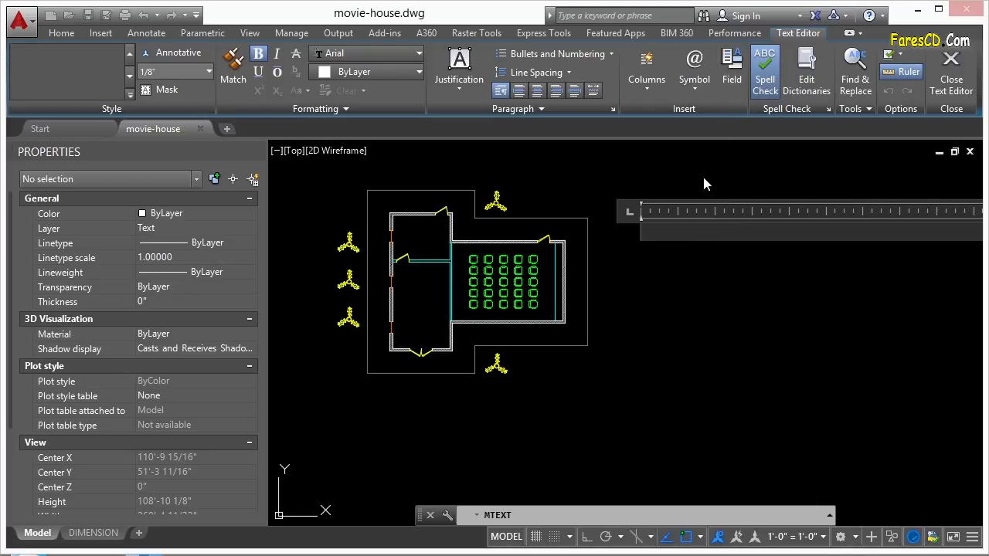
pyautogui.rightClick(679, 236)
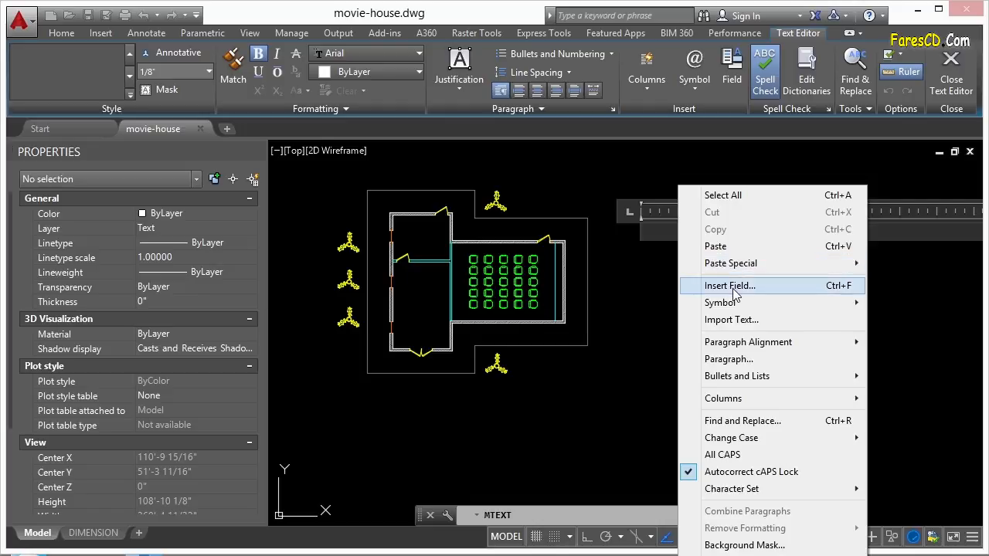
pyautogui.click(657, 232)
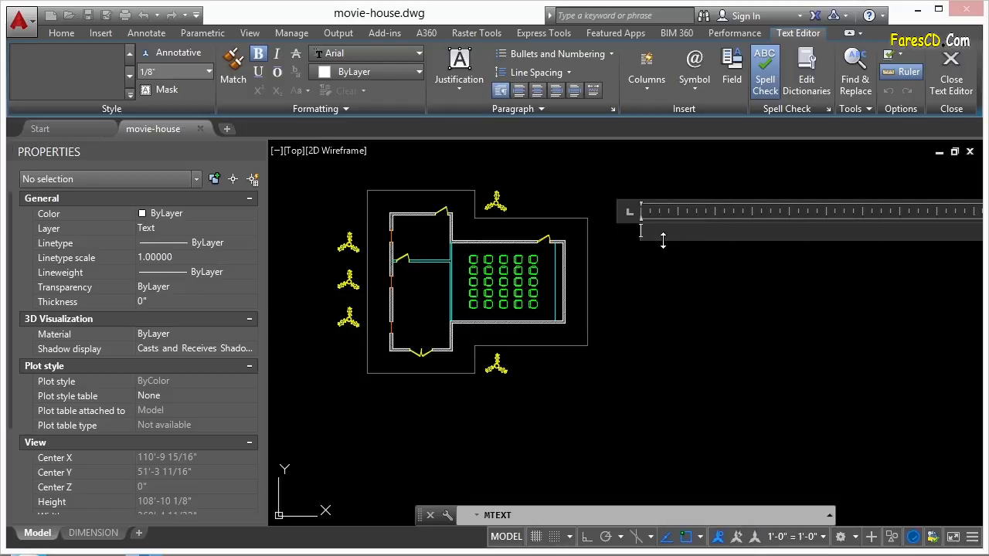
pyautogui.hotkey('ctrl', 'f')
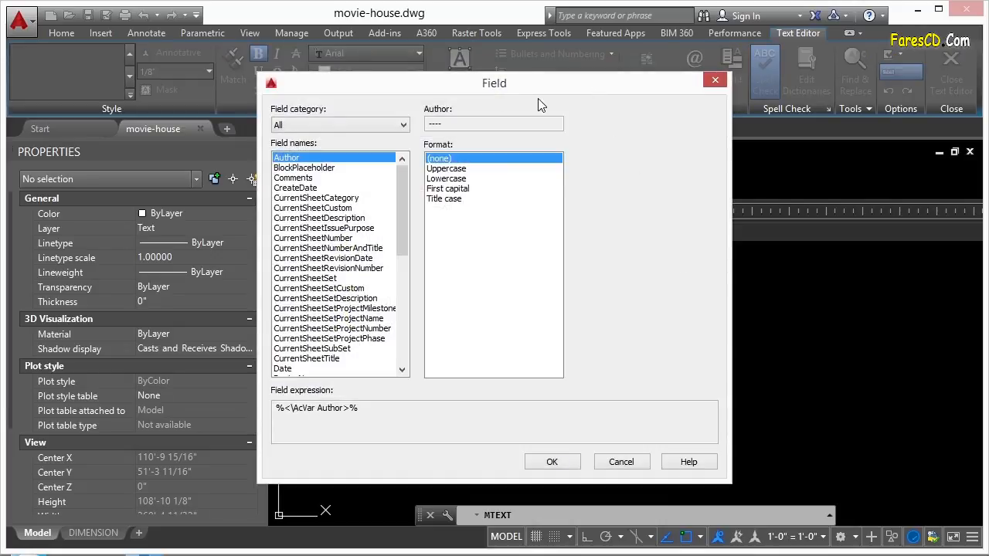
# Examine the fields and formats available in the Date & Time, Document and Linked categories.
pyautogui.moveTo(402, 176)
pyautogui.mouseDown()
pyautogui.moveTo(412, 285)
pyautogui.moveTo(398, 182)
pyautogui.mouseUp()
pyautogui.click(398, 125)
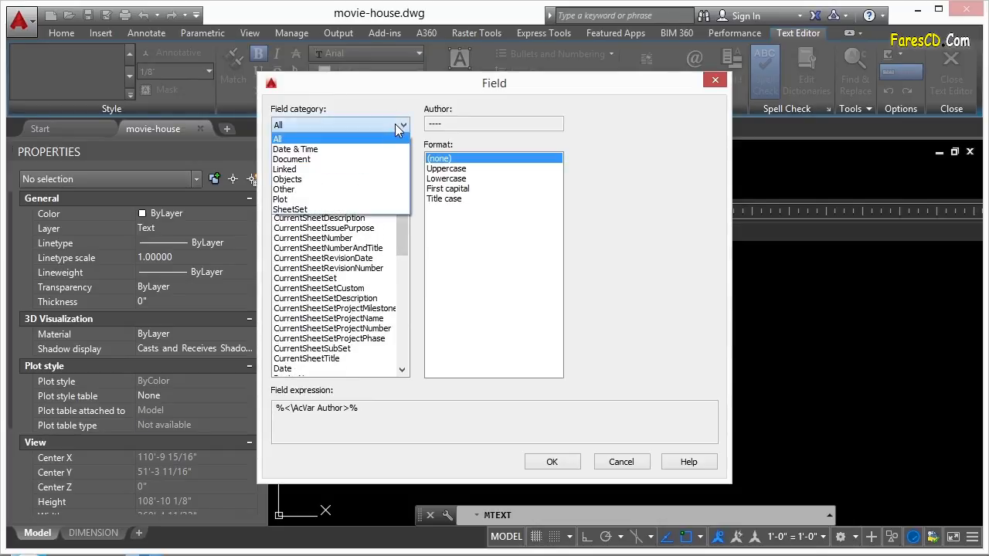
pyautogui.click(319, 149)
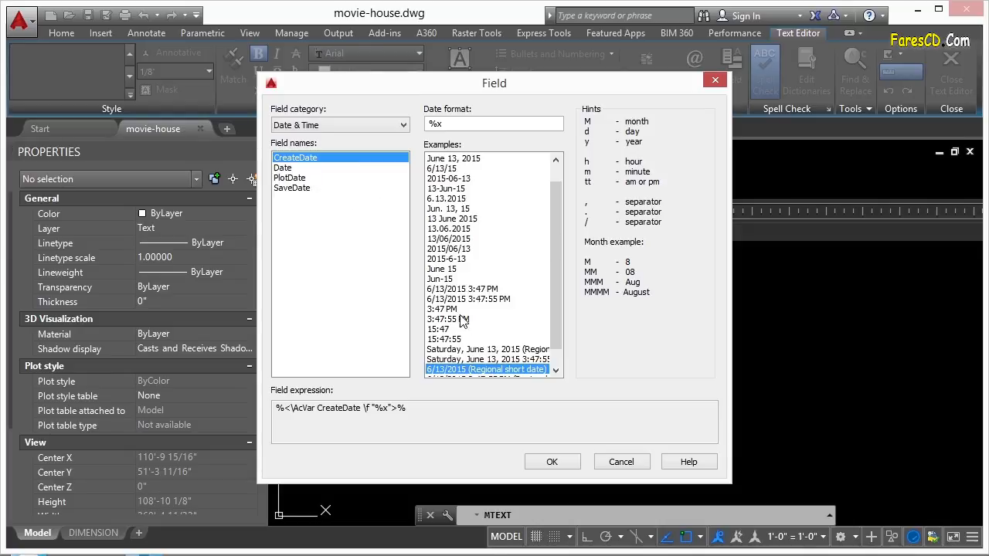
pyautogui.scroll(-1, 549, 269)
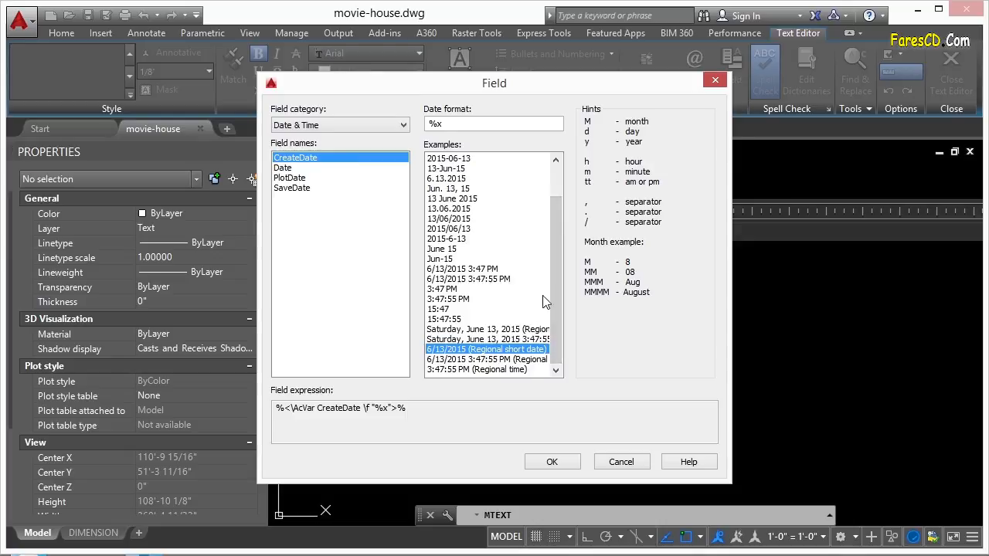
pyautogui.scroll(2, 553, 284)
pyautogui.click(403, 127)
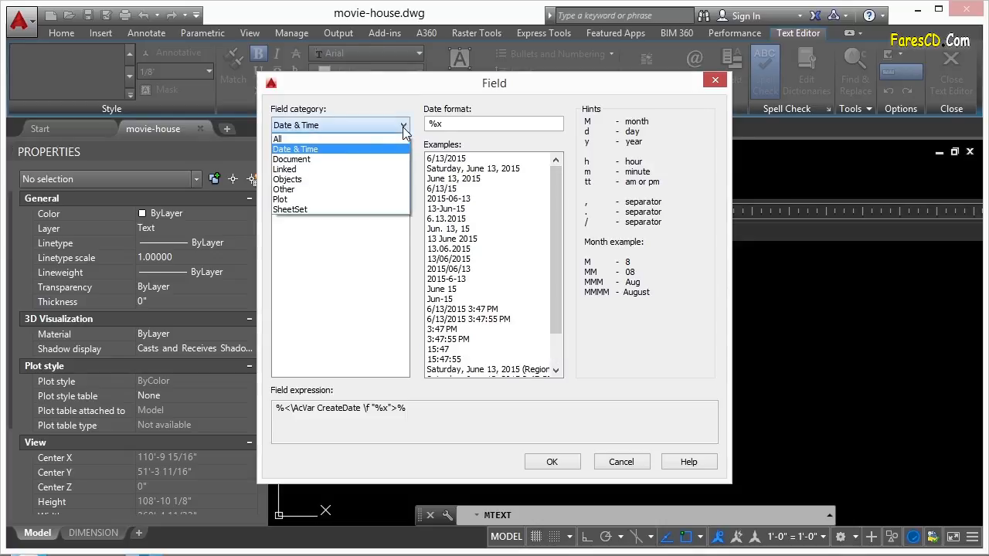
pyautogui.click(306, 159)
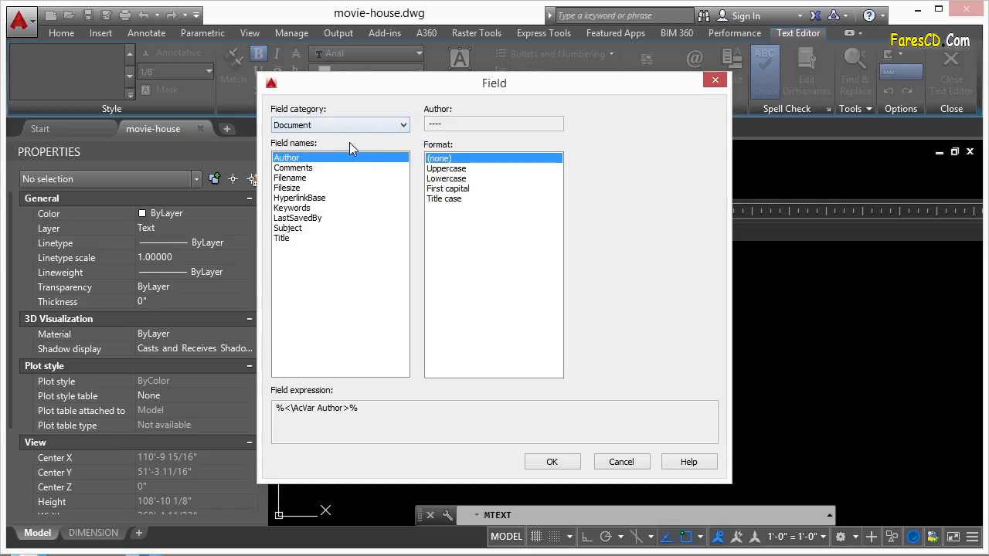
pyautogui.click(308, 177)
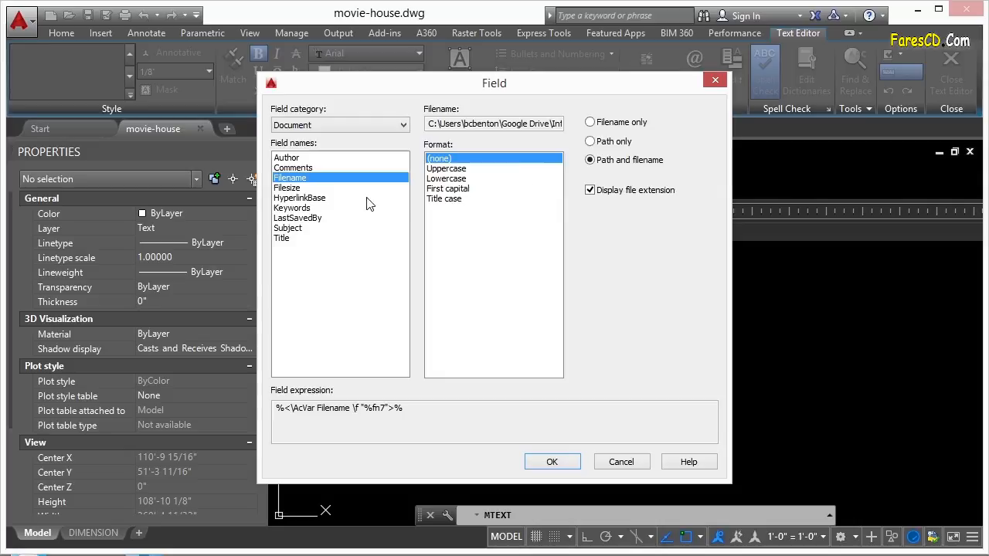
pyautogui.click(297, 229)
pyautogui.click(294, 238)
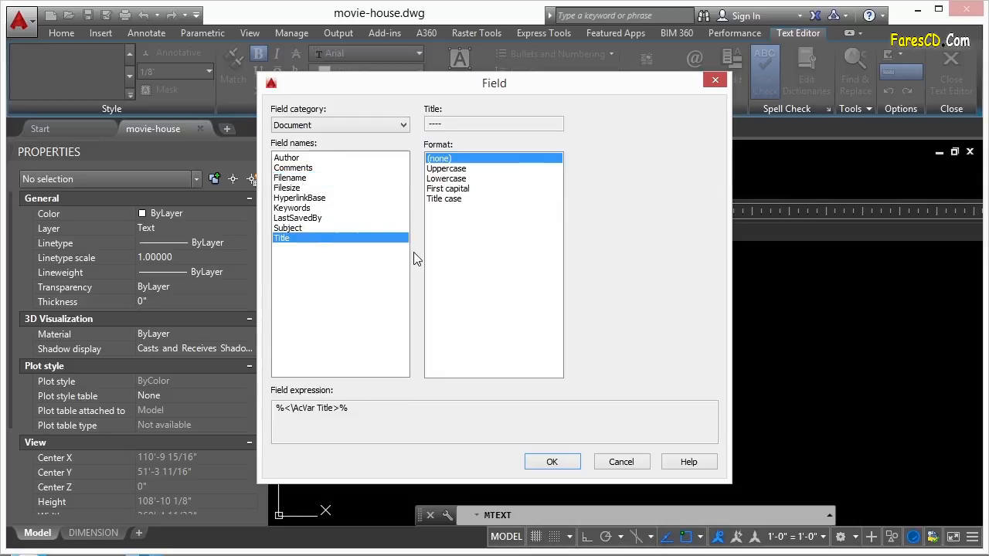
pyautogui.click(401, 125)
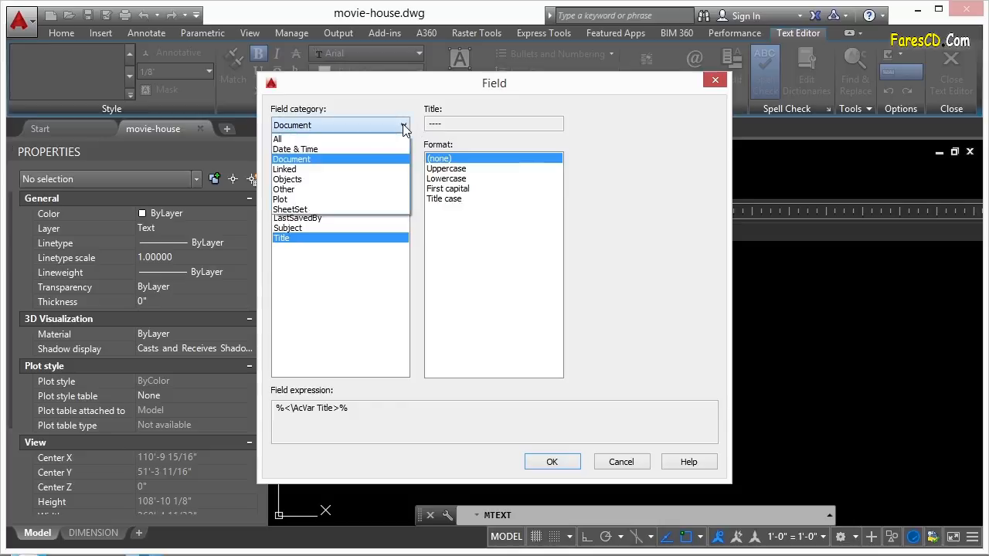
pyautogui.click(303, 171)
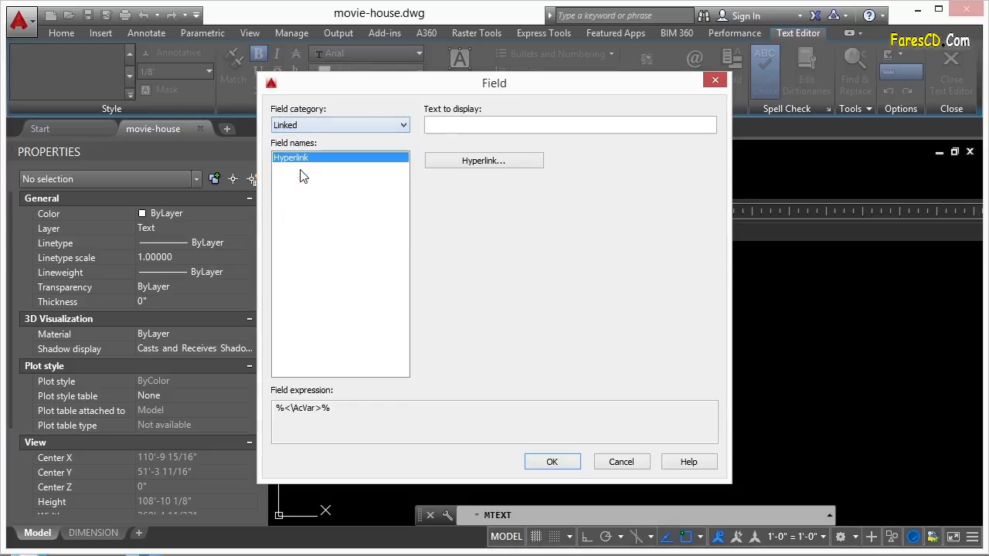
# Set up an Object field from the Objects category that reports the Area property of the footing polyline.
pyautogui.click(403, 126)
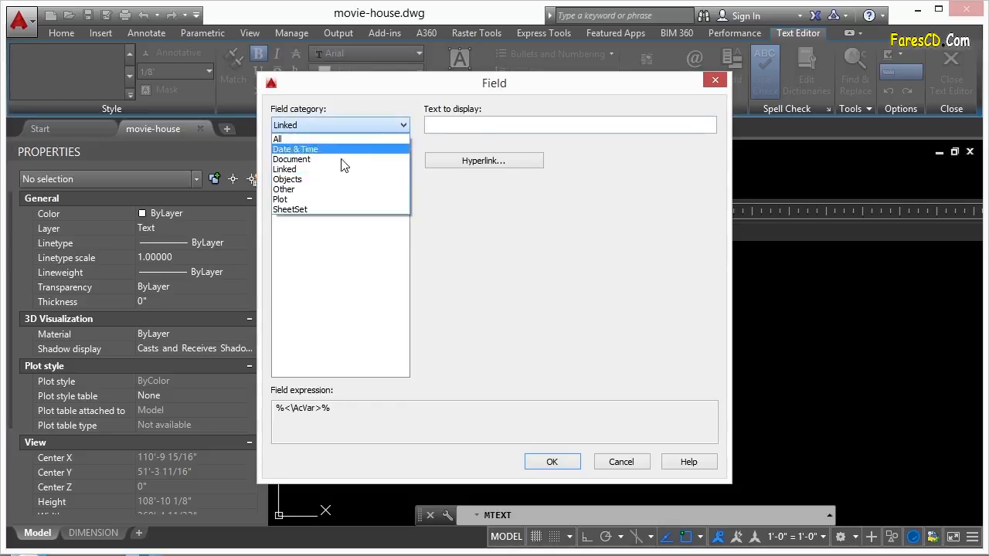
pyautogui.click(294, 181)
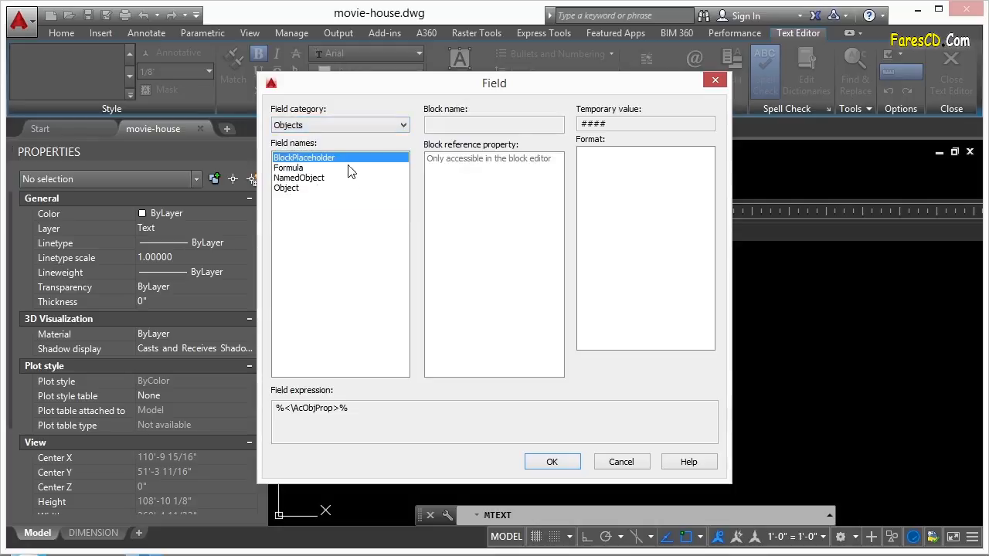
pyautogui.click(290, 190)
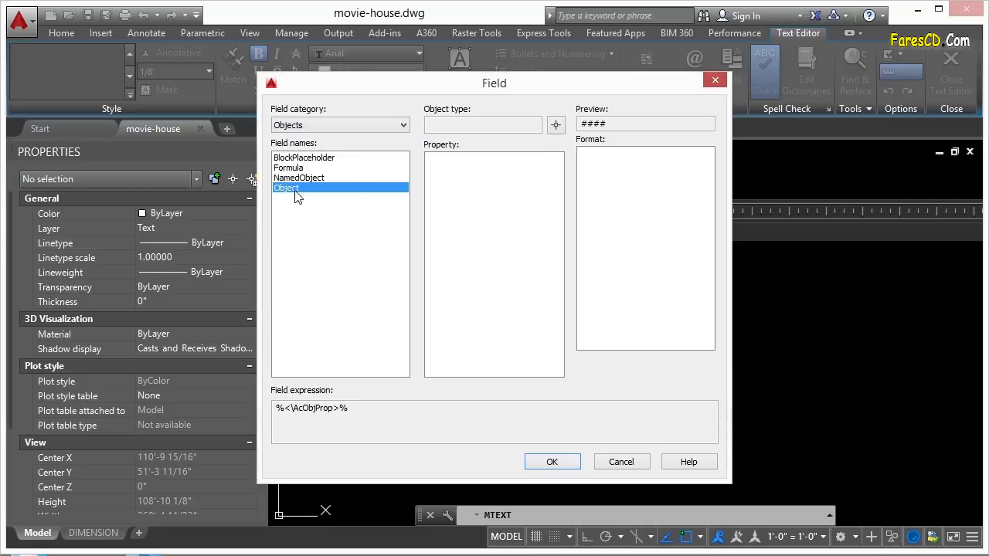
pyautogui.click(556, 125)
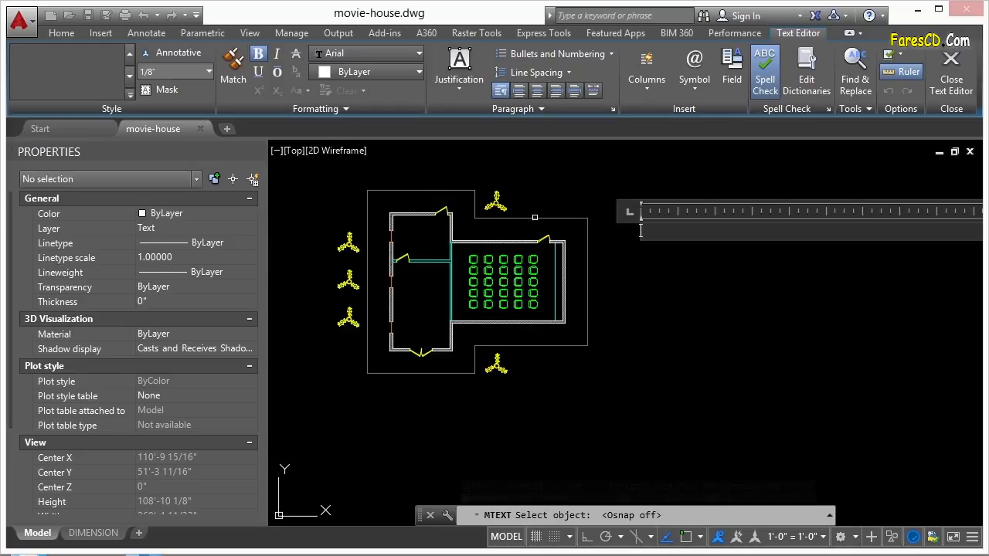
pyautogui.click(539, 217)
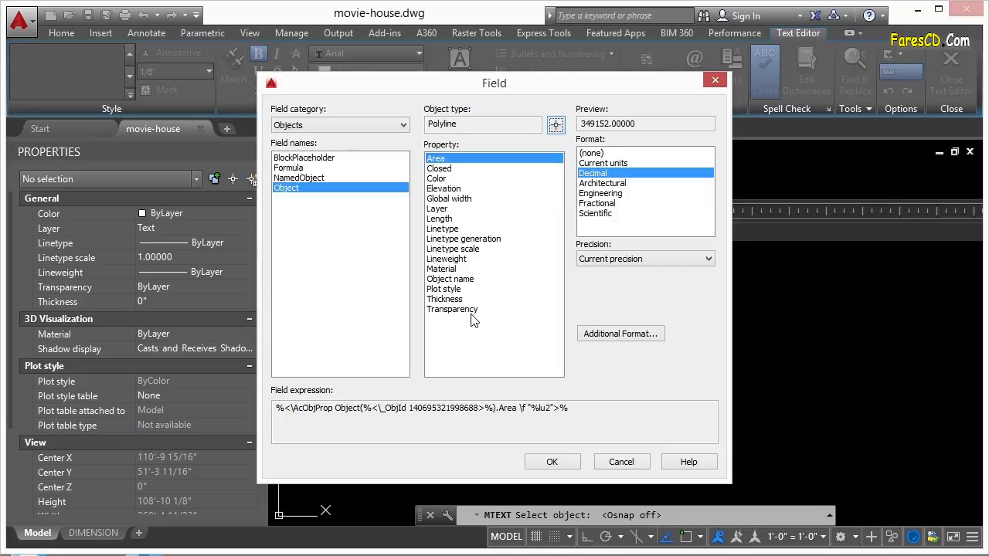
pyautogui.click(451, 169)
pyautogui.click(446, 161)
# Preview the area field in the Architectural, Engineering, Fractional, Scientific and Current units formats.
pyautogui.click(616, 186)
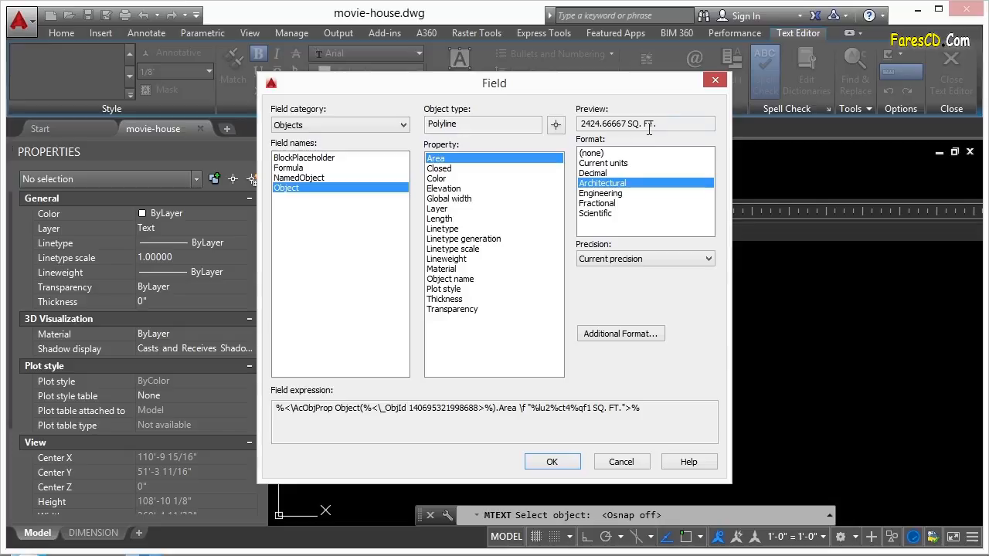
pyautogui.click(619, 194)
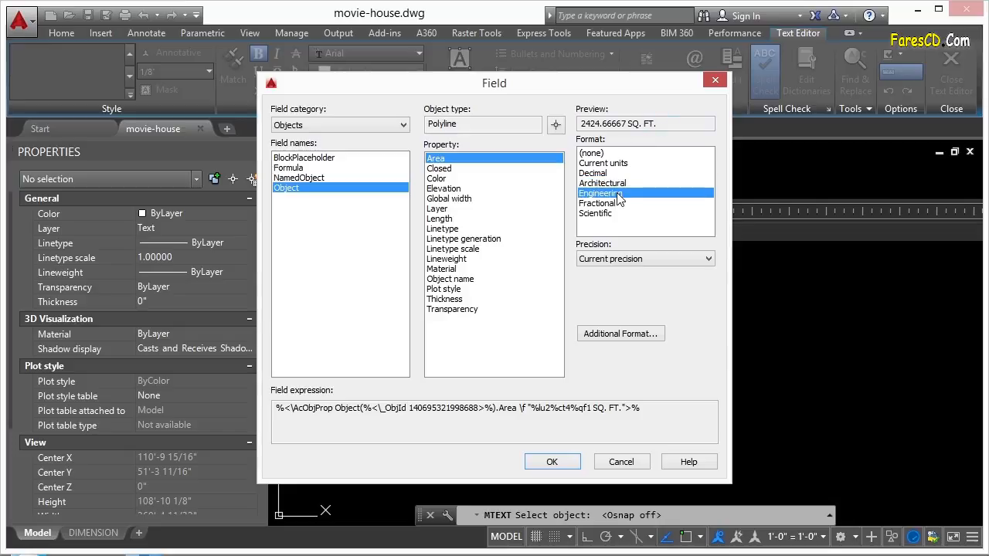
pyautogui.click(610, 203)
pyautogui.click(610, 214)
pyautogui.click(610, 163)
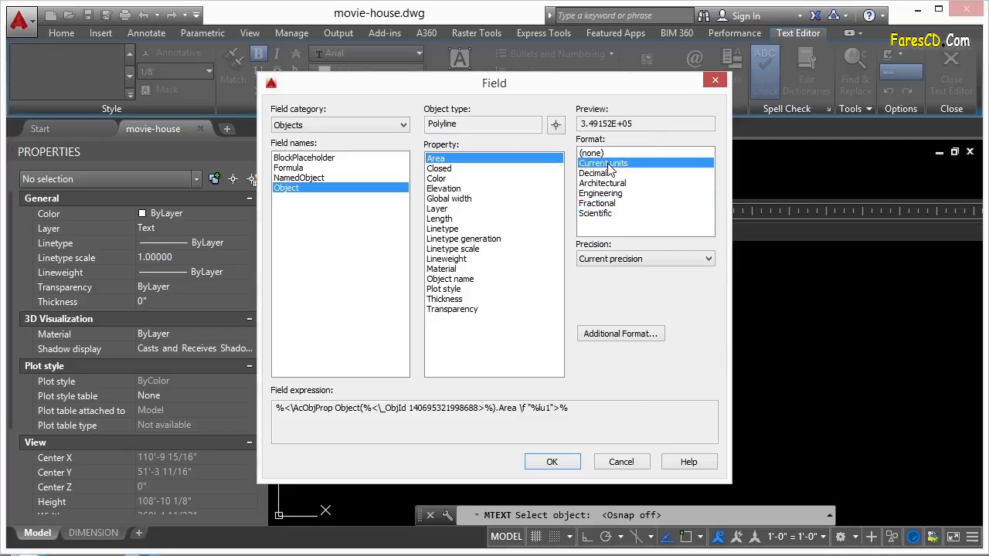
# Set the area field's format to Decimal with a precision of 0.
pyautogui.click(610, 175)
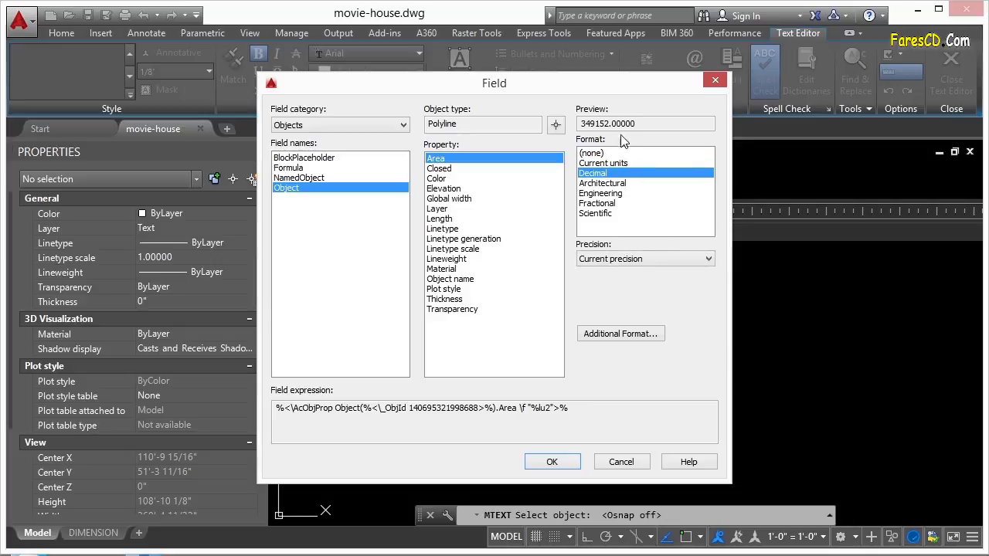
pyautogui.click(643, 259)
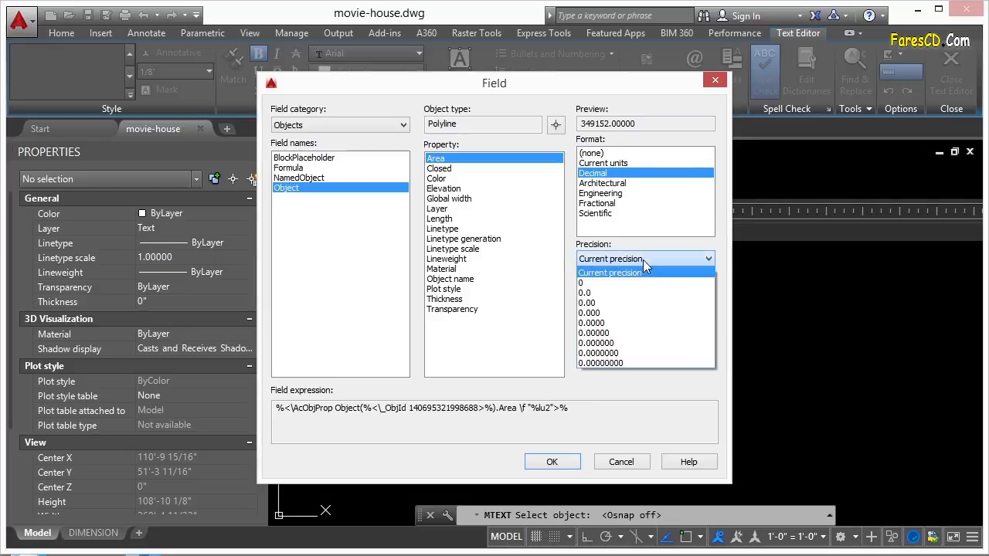
pyautogui.click(592, 283)
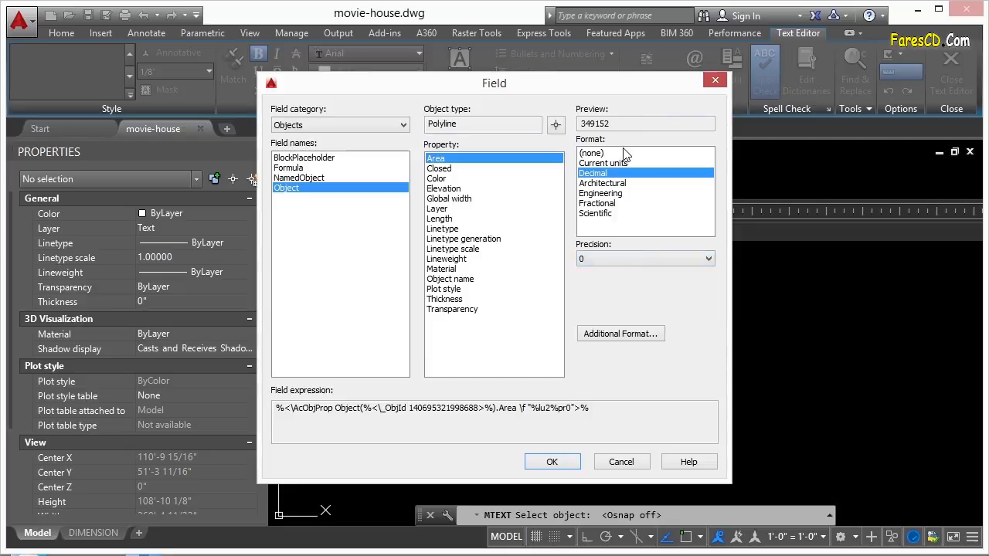
# In the field's additional format, set the conversion factor to 1/12 and the suffix to "s.f." preceded by a space.
pyautogui.click(624, 334)
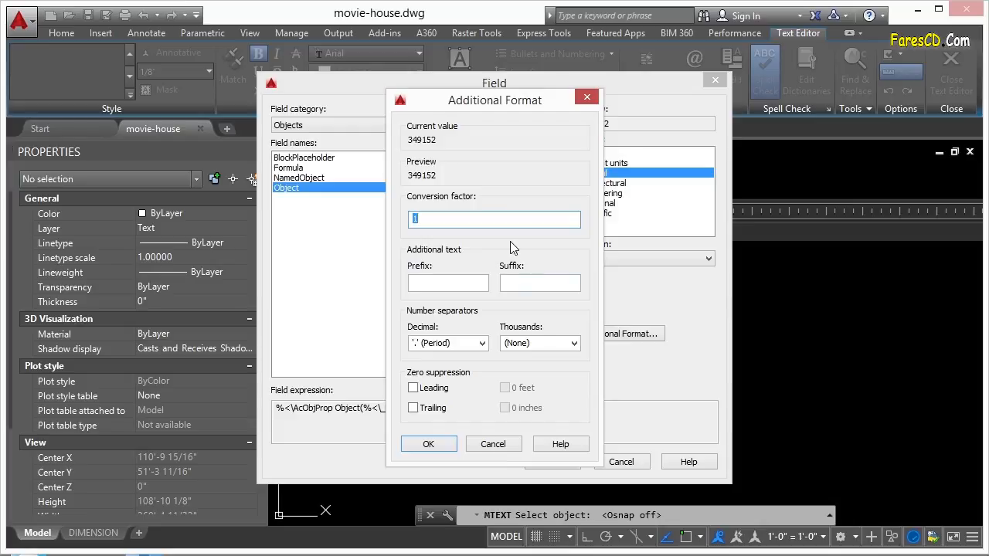
pyautogui.click(442, 219)
pyautogui.write('/12')
pyautogui.write('s.f.')
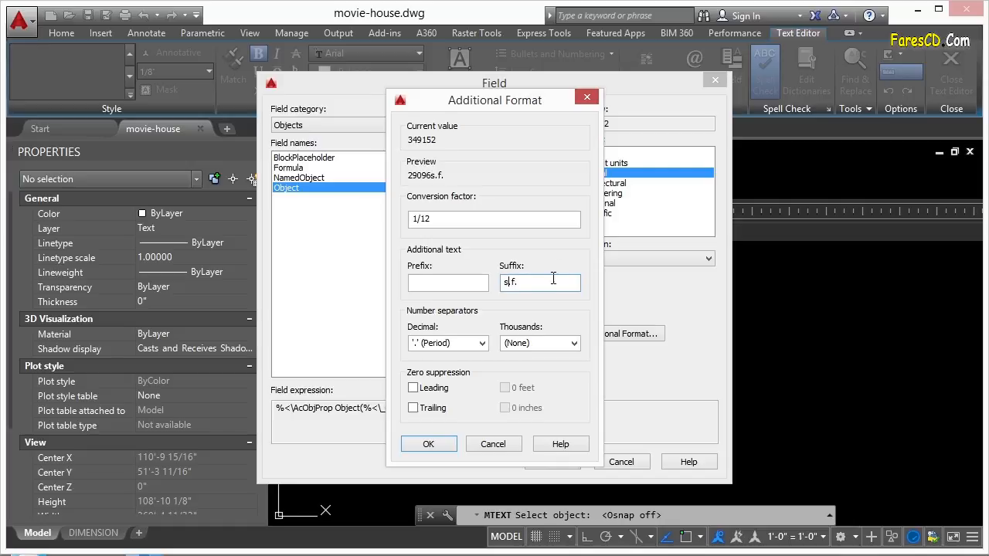
pyautogui.press('Home')
# Set the area field's thousands separator to Comma, also previewing the Single quote and Period separators.
pyautogui.click(576, 347)
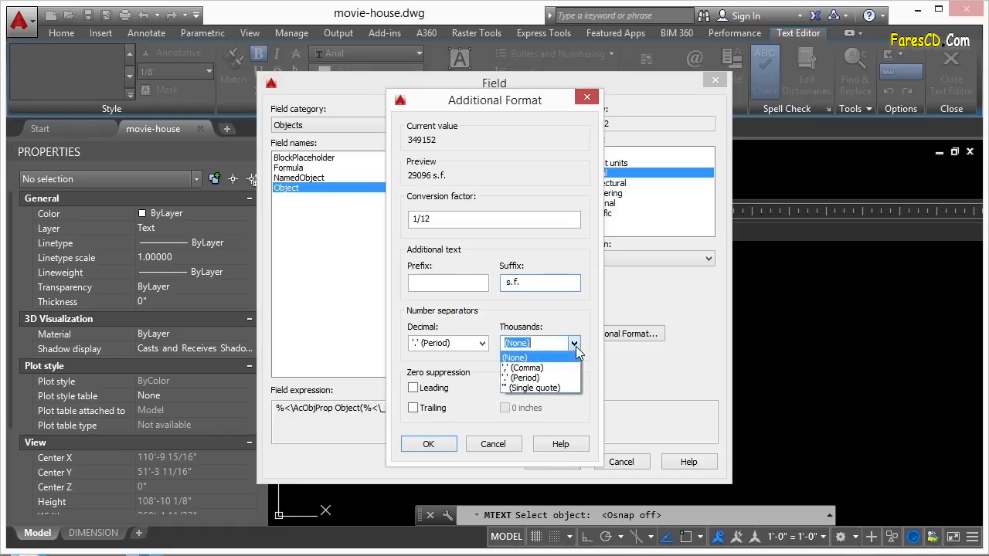
pyautogui.click(553, 364)
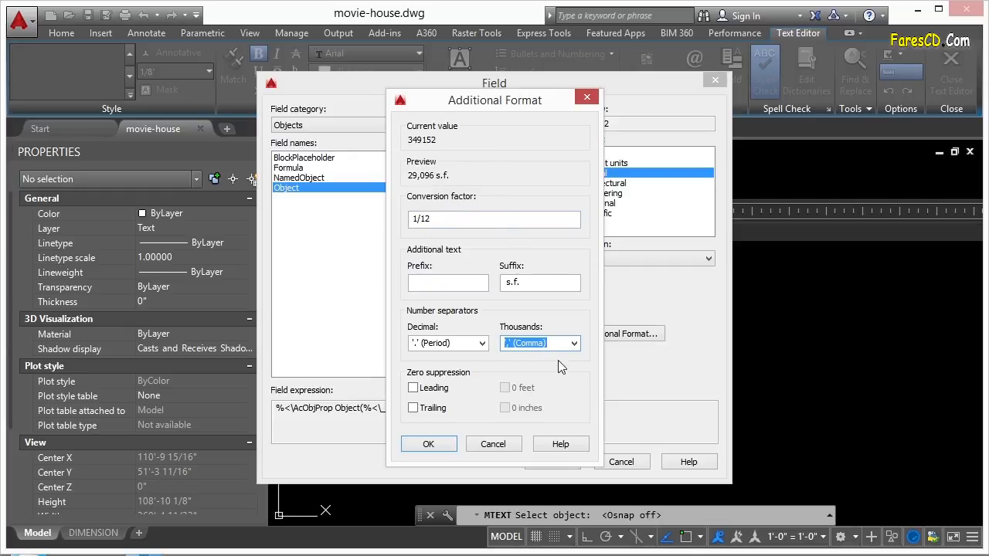
pyautogui.click(574, 344)
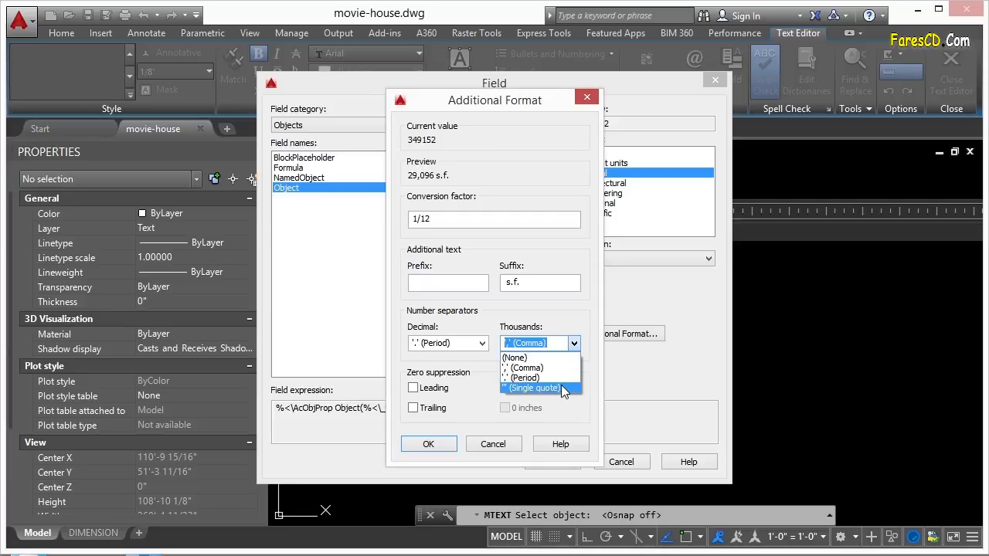
pyautogui.click(563, 387)
pyautogui.click(574, 345)
pyautogui.click(552, 379)
pyautogui.click(574, 345)
pyautogui.click(527, 368)
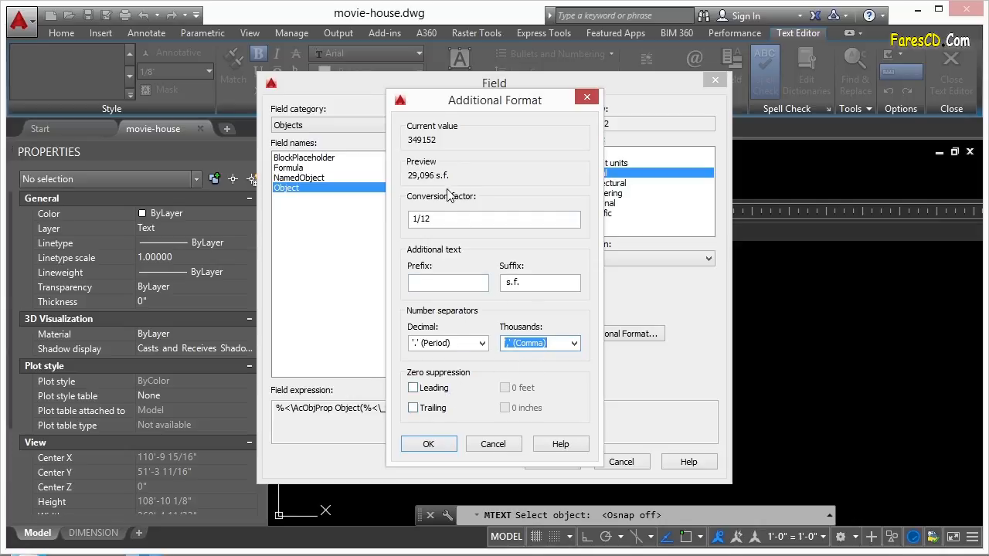
# Accept the additional format, insert the area field into the multiline text and finish editing the text.
pyautogui.click(436, 449)
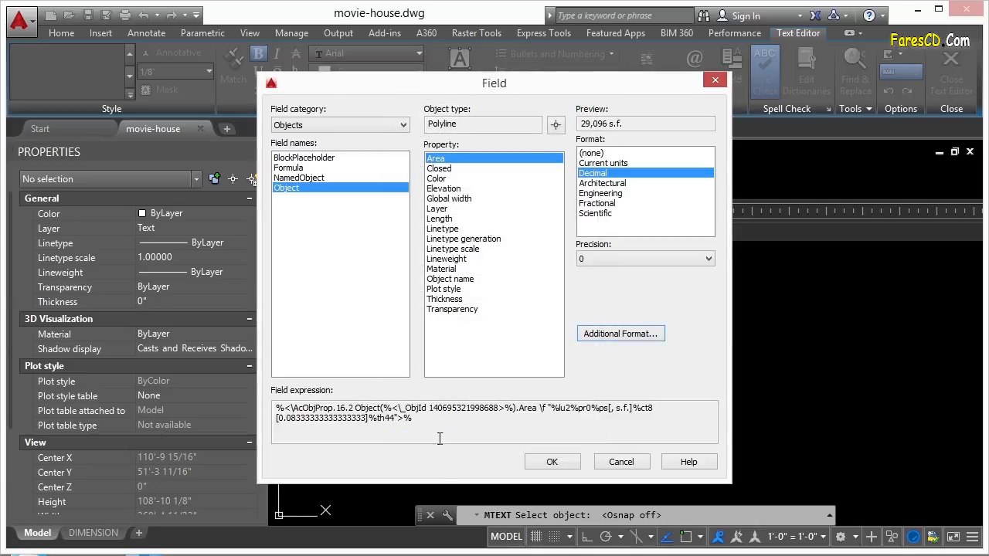
pyautogui.click(551, 461)
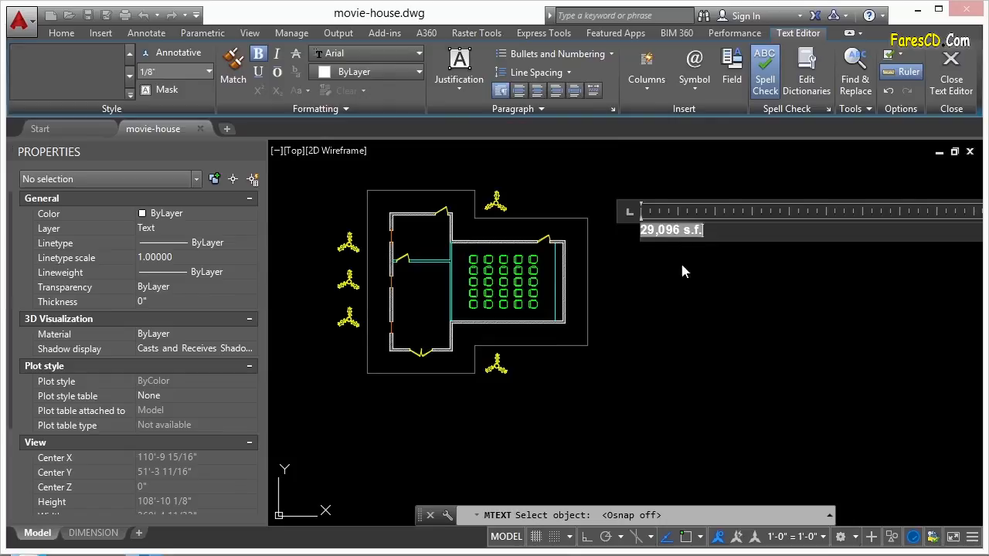
pyautogui.click(678, 268)
# Select the new area text, narrow its frame with the width grip and set its text height to 10".
pyautogui.scroll(-4, 647, 264)
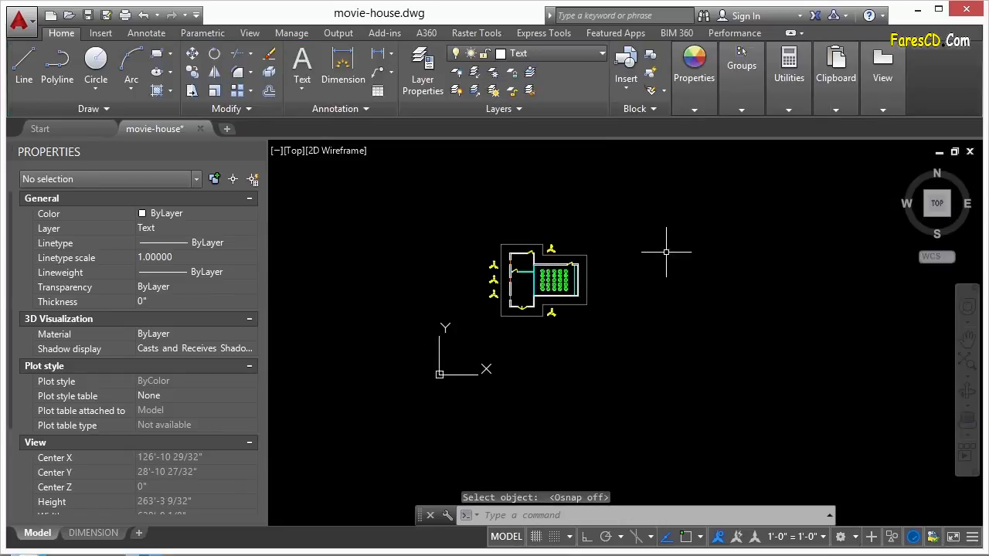
pyautogui.click(694, 213)
pyautogui.click(595, 298)
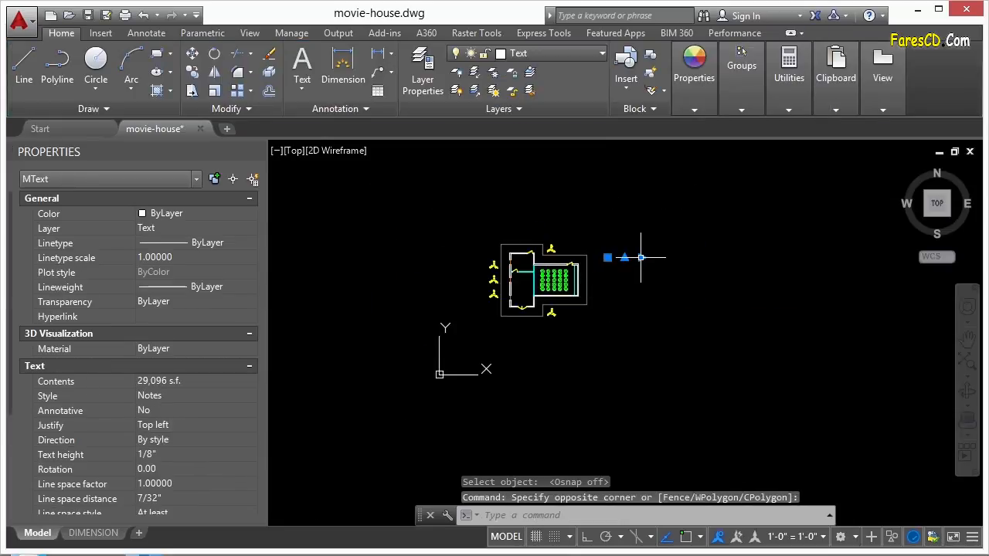
pyautogui.click(637, 262)
pyautogui.scroll(5, 599, 248)
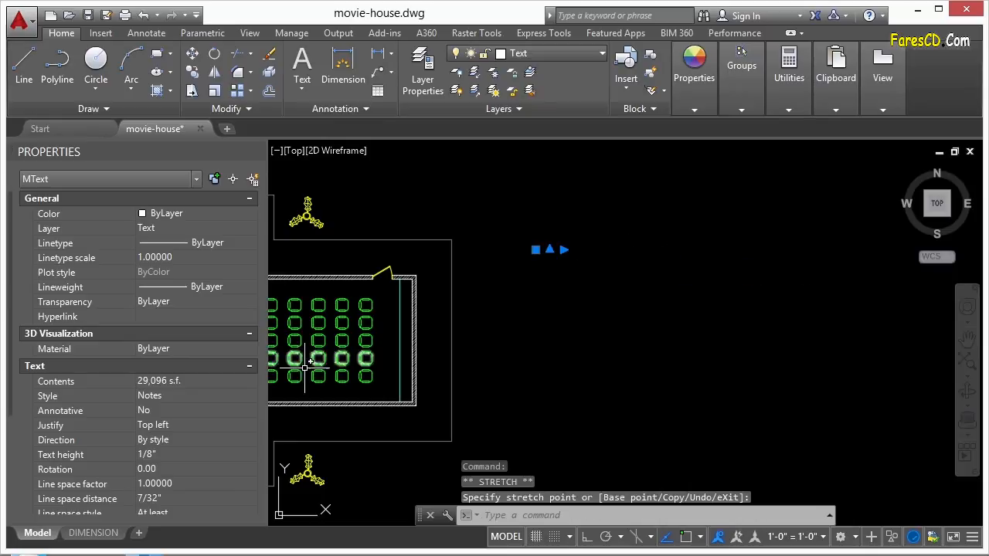
pyautogui.click(165, 455)
pyautogui.write('1')
pyautogui.click(119, 464)
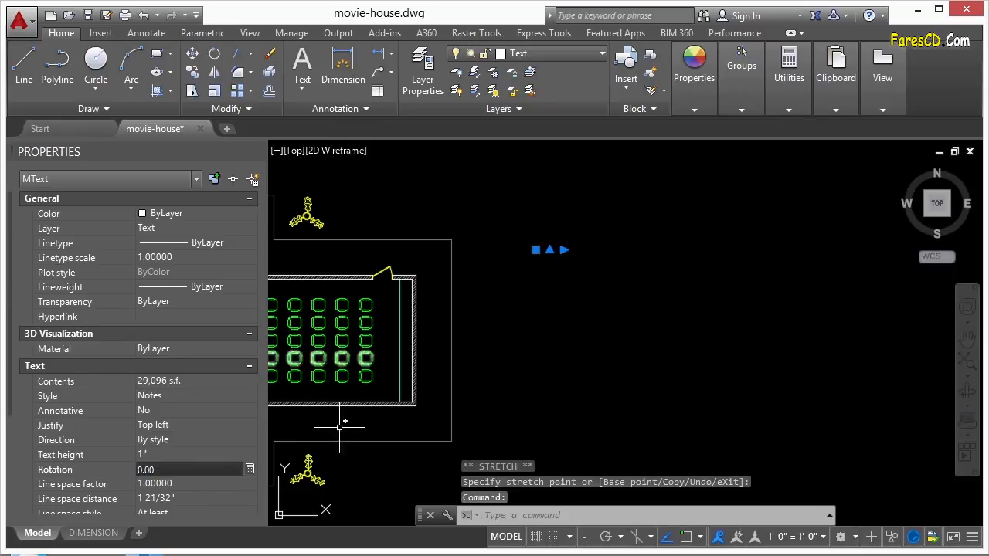
pyautogui.click(156, 456)
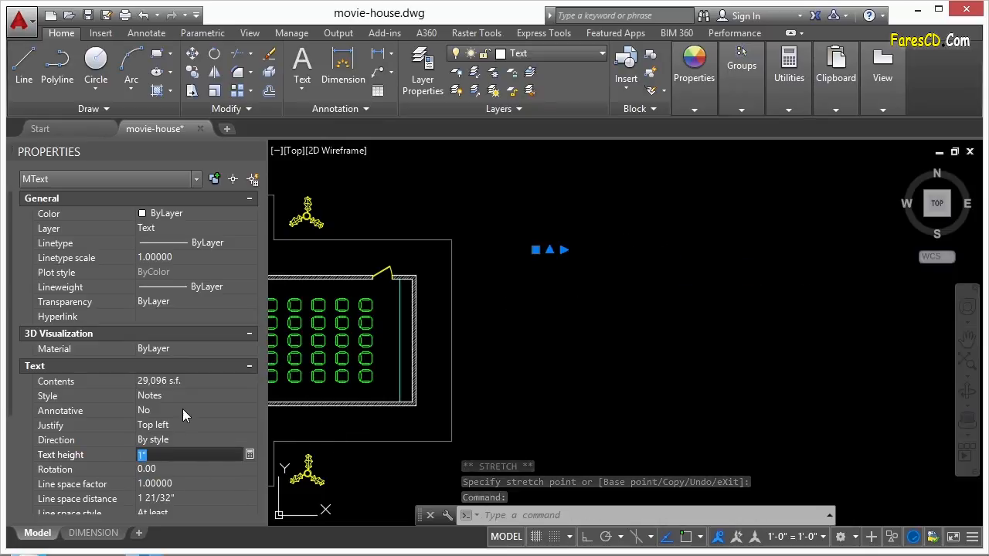
pyautogui.write('10')
pyautogui.press('Return')
# Widen the area text's frame so the value and its suffix fit on one line, and deselect it.
pyautogui.scroll(4, 556, 260)
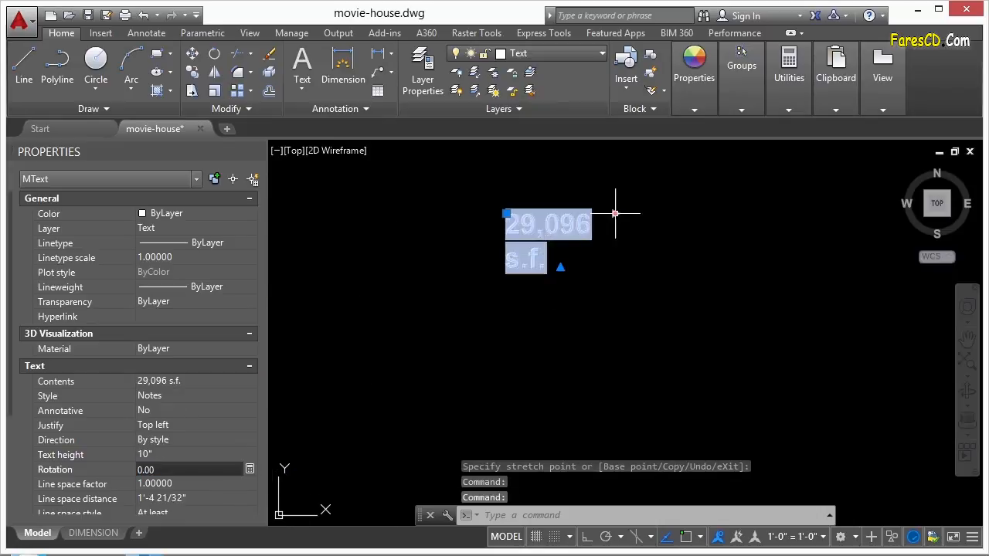
pyautogui.click(615, 214)
pyautogui.scroll(-4, 704, 261)
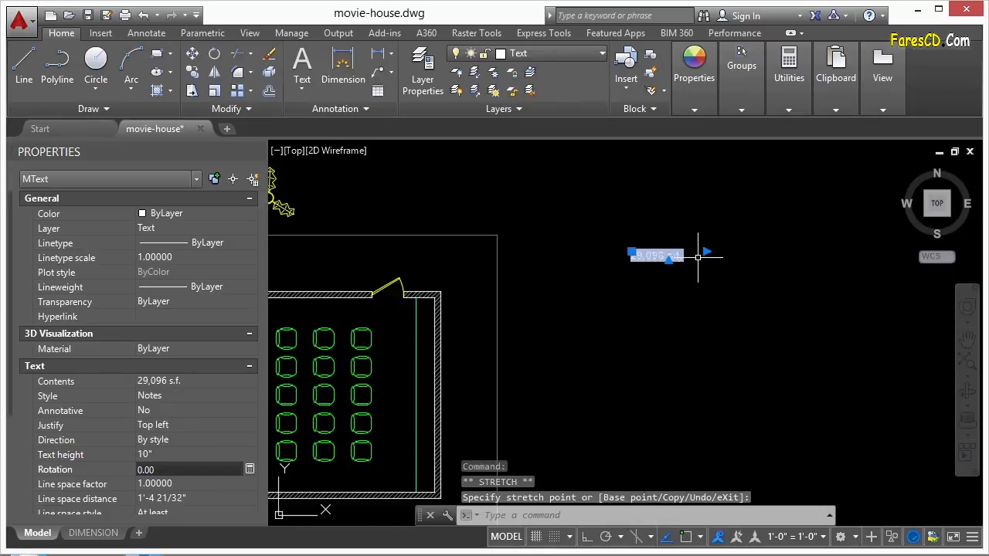
pyautogui.press('Escape')
pyautogui.press('Escape')
# Change the color of the area text to Yellow and deselect it.
pyautogui.click(691, 256)
pyautogui.click(641, 289)
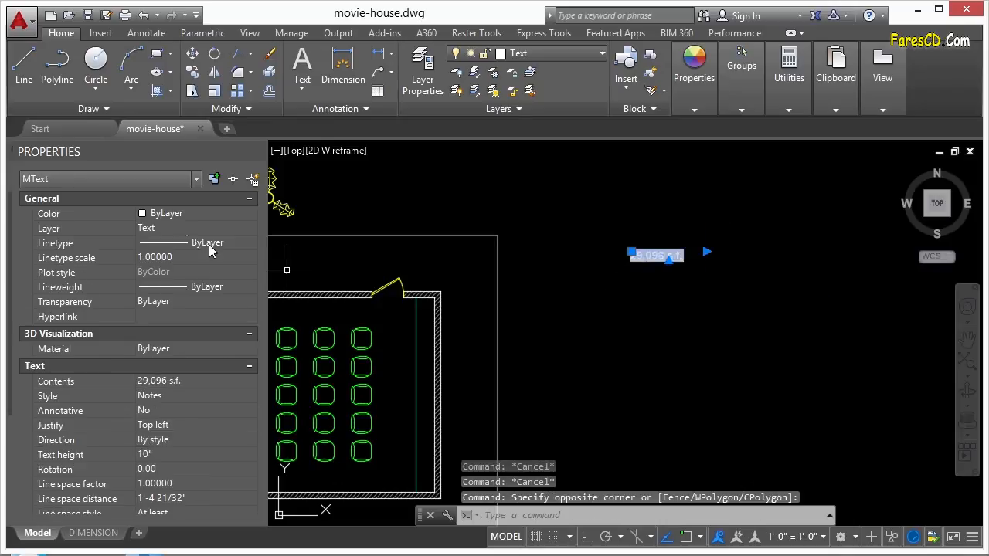
pyautogui.click(185, 217)
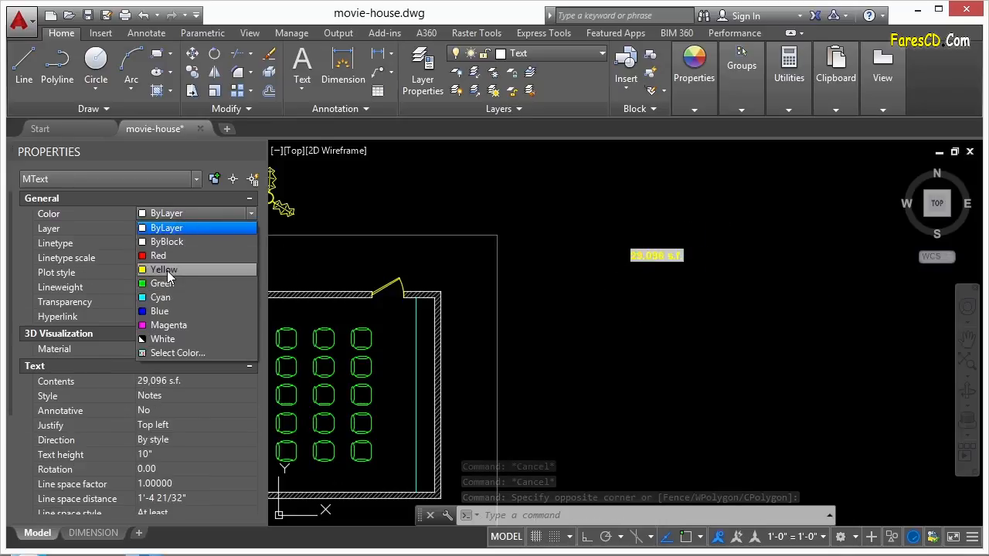
pyautogui.click(166, 269)
pyautogui.press('Escape')
# Scale up the area text freehand from a base point just beside it, to a text height of about 2'-7".
pyautogui.write('sc')
pyautogui.press('Return')
pyautogui.click(689, 256)
pyautogui.click(630, 317)
pyautogui.press('Return')
pyautogui.click(611, 265)
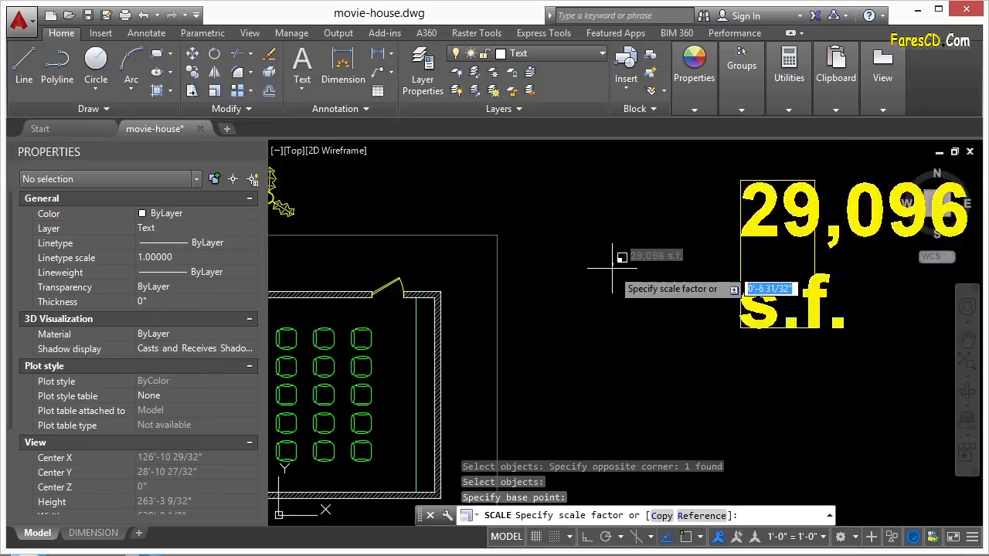
pyautogui.click(615, 263)
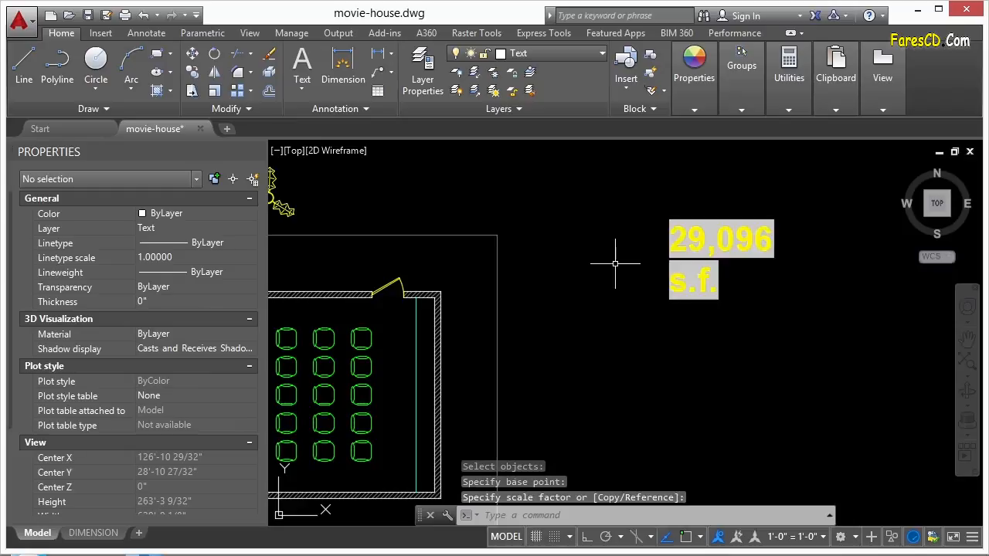
# Stretch the frame of the enlarged area text wider so it fits on a single line.
pyautogui.click(707, 240)
pyautogui.click(744, 226)
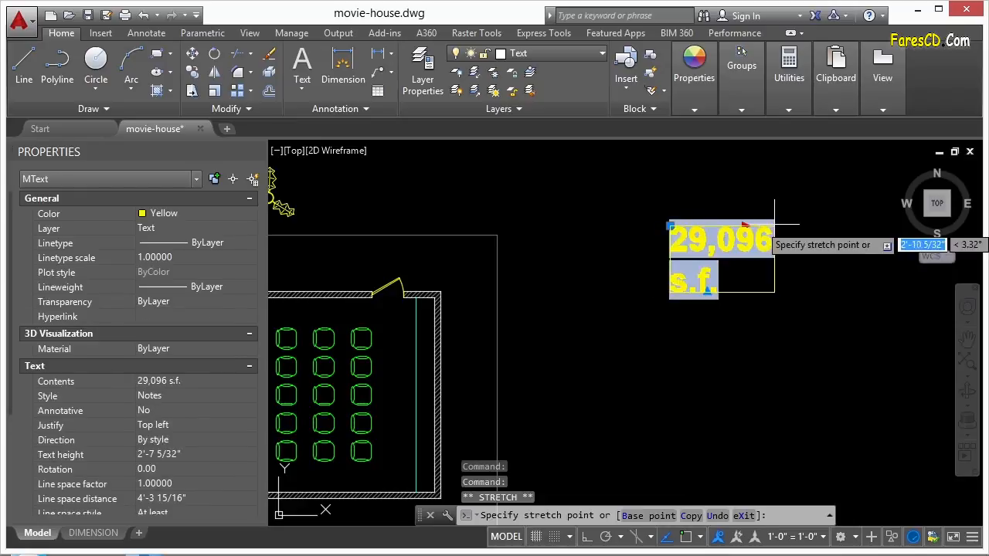
pyautogui.click(837, 226)
pyautogui.press('Escape')
# Move the area text closer to the footing outline, just outside its upper-right corner.
pyautogui.write('m')
pyautogui.press('Return')
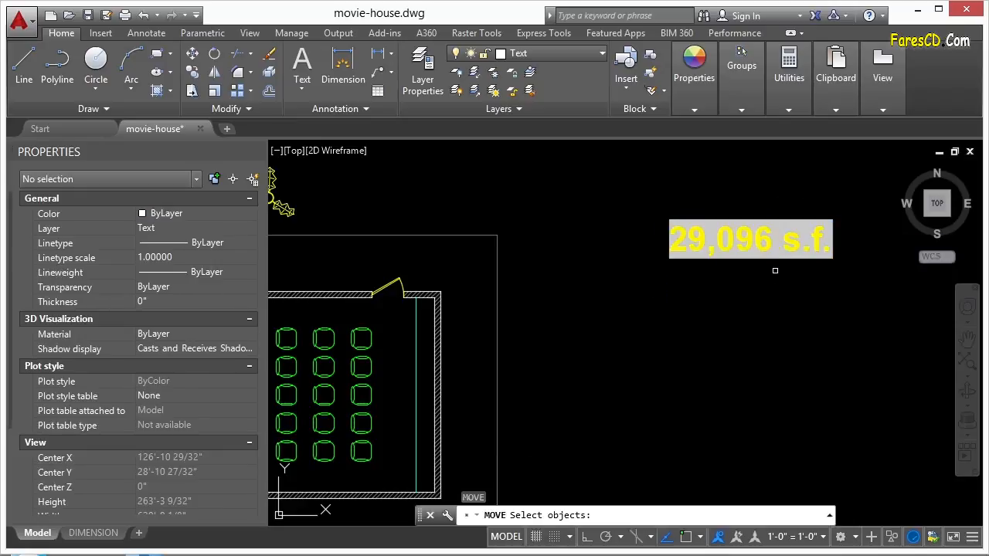
pyautogui.click(776, 278)
pyautogui.press('Return')
pyautogui.click(777, 282)
pyautogui.click(662, 326)
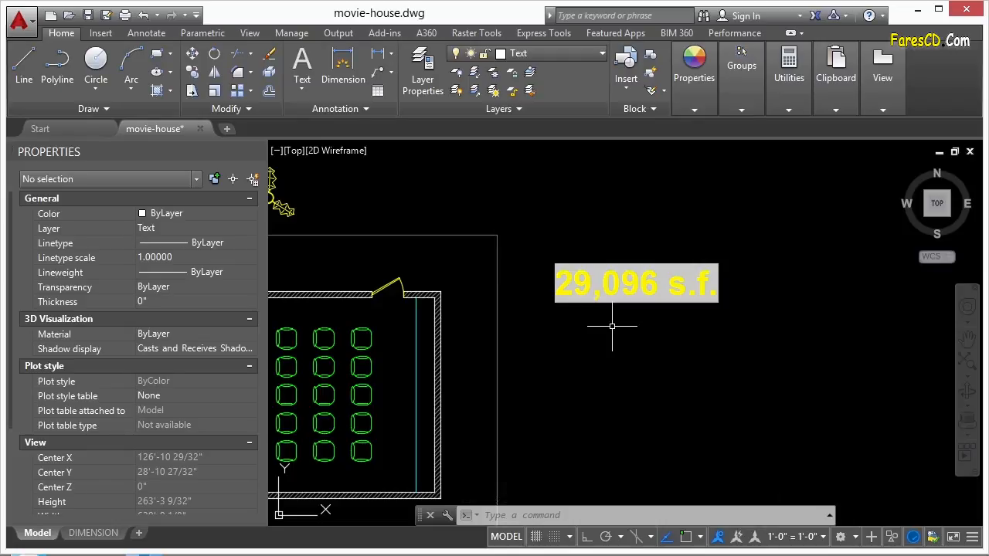
# Move the area text slightly farther to the right, away from the footing outline.
pyautogui.scroll(-2, 713, 243)
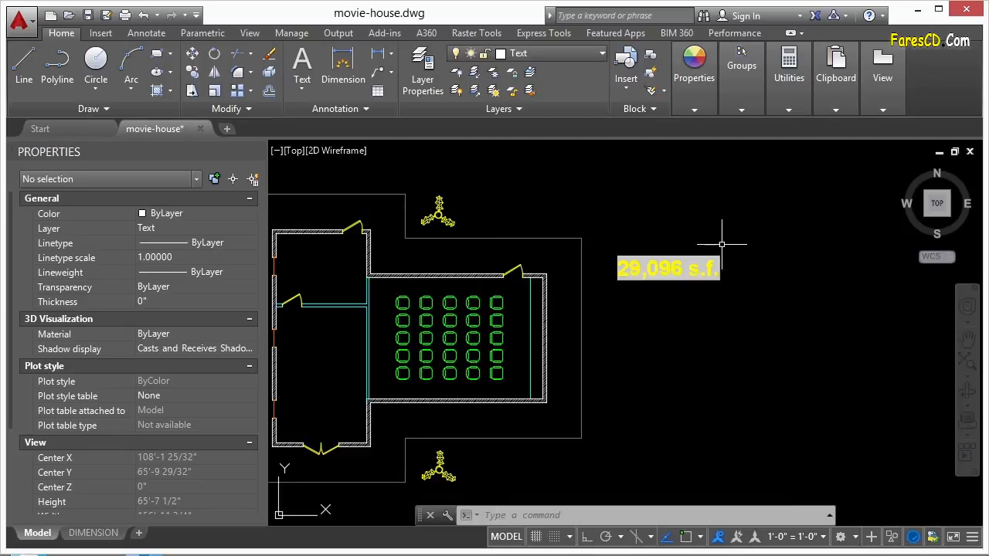
pyautogui.write('m')
pyautogui.press('Return')
pyautogui.click(649, 296)
pyautogui.press('Return')
pyautogui.click(650, 296)
pyautogui.click(692, 291)
pyautogui.moveTo(629, 276); pyautogui.dragTo(728, 277, button='middle')
# Stretch the footing polyline's right edge outward to enclose about 386,827 sq. in., and regenerate the drawing with REGENALL to update the field.
pyautogui.click(626, 241)
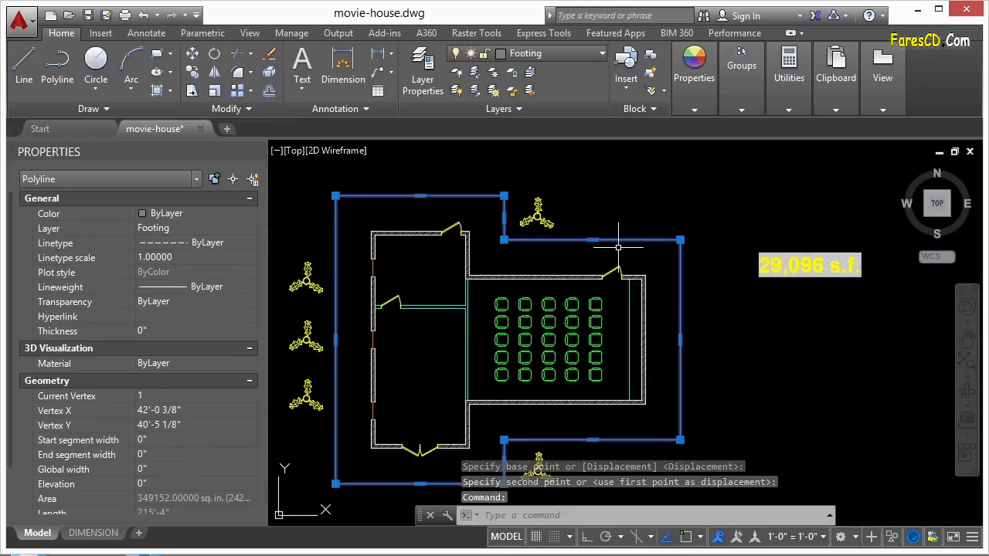
pyautogui.click(679, 340)
pyautogui.click(726, 339)
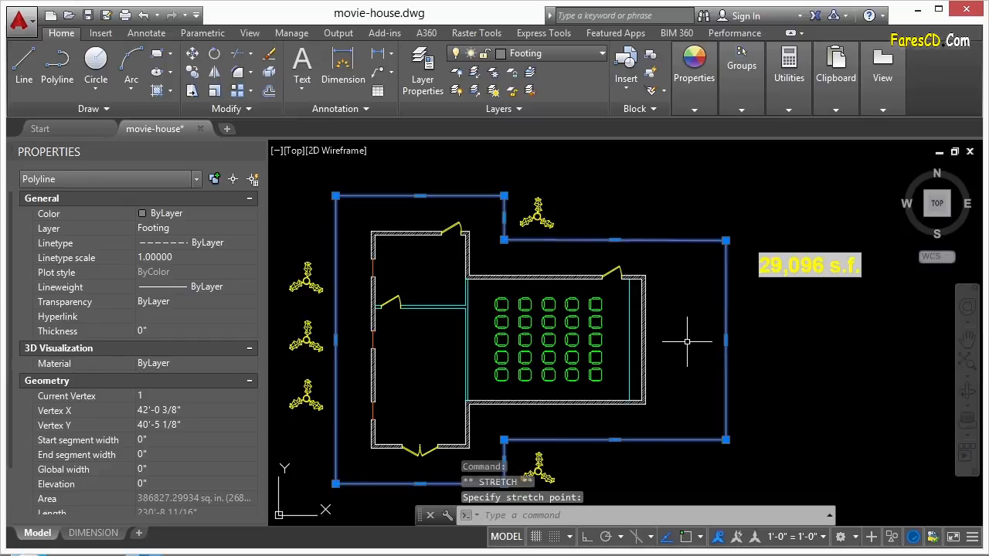
pyautogui.press('Escape')
pyautogui.write('REA')
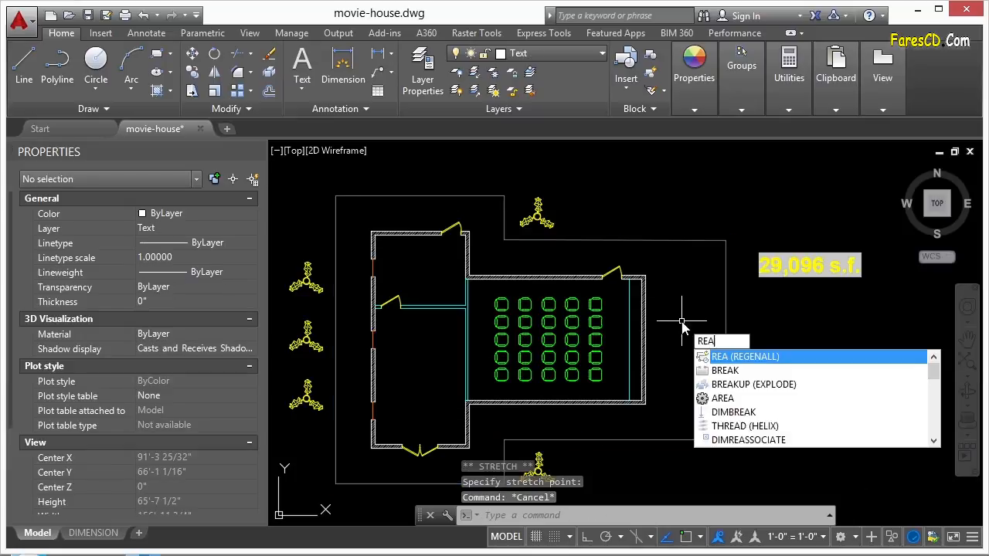
pyautogui.press('Return')
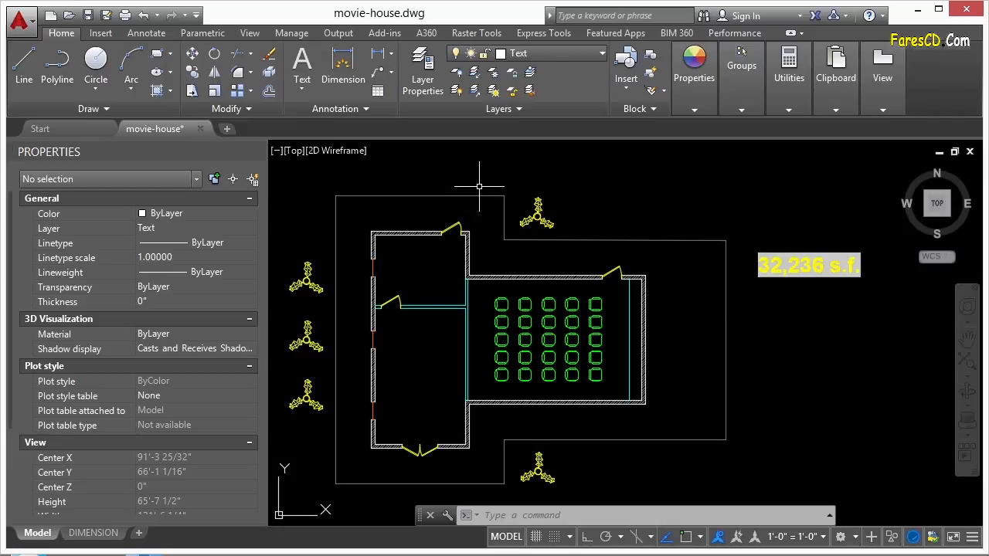
# Open the area text for editing and insert two blank lines above the field.
pyautogui.doubleClick(796, 263)
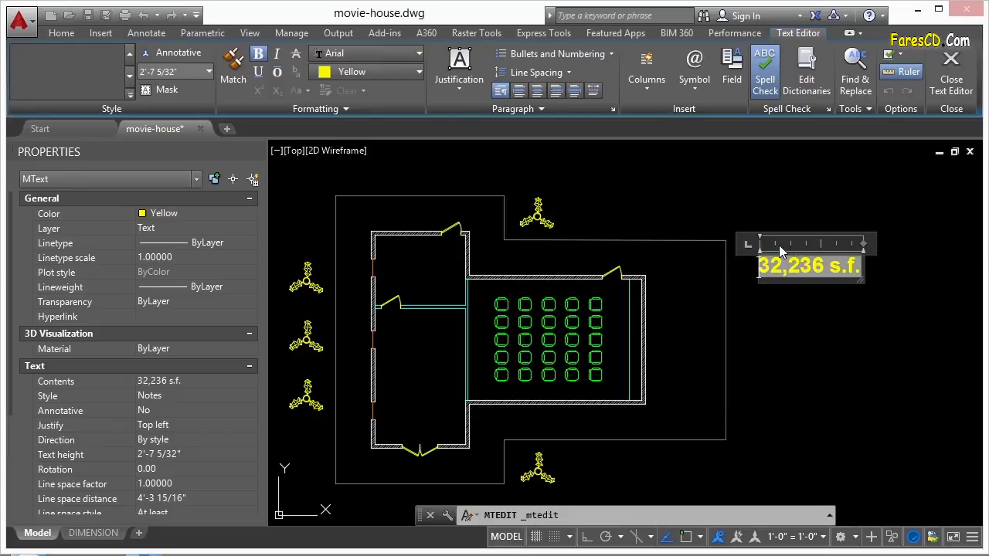
pyautogui.press('Return')
pyautogui.press('Return')
pyautogui.press('Up')
pyautogui.press('Up')
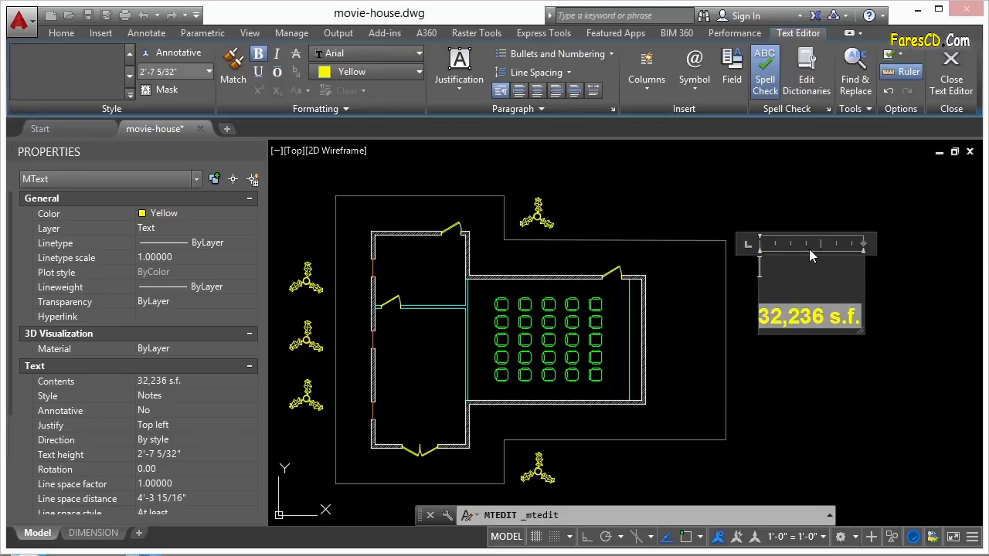
# Start inserting another field on the blank line and examine the Plot, Other (SystemVariable) and SheetSet field categories.
pyautogui.rightClick(796, 274)
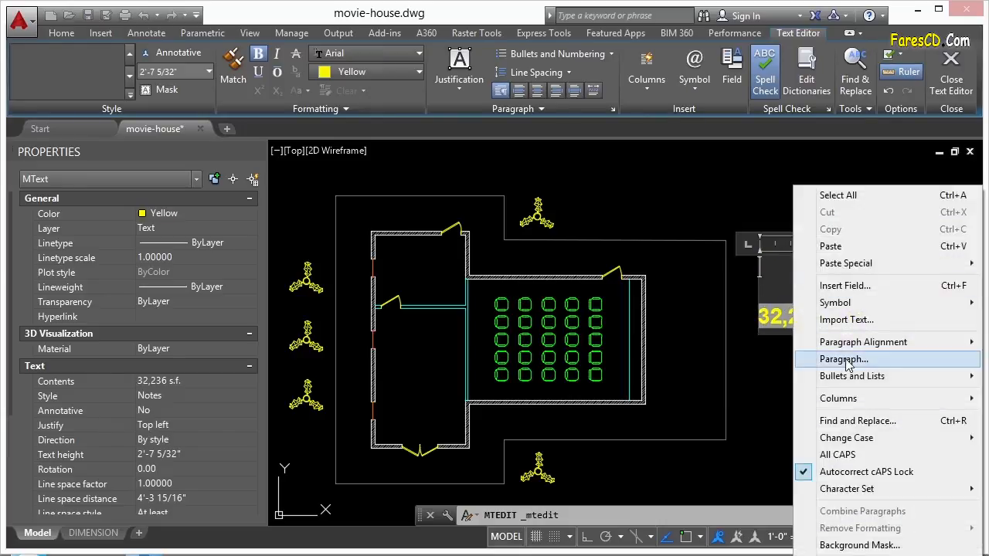
pyautogui.moveTo(852, 375)
pyautogui.click(843, 285)
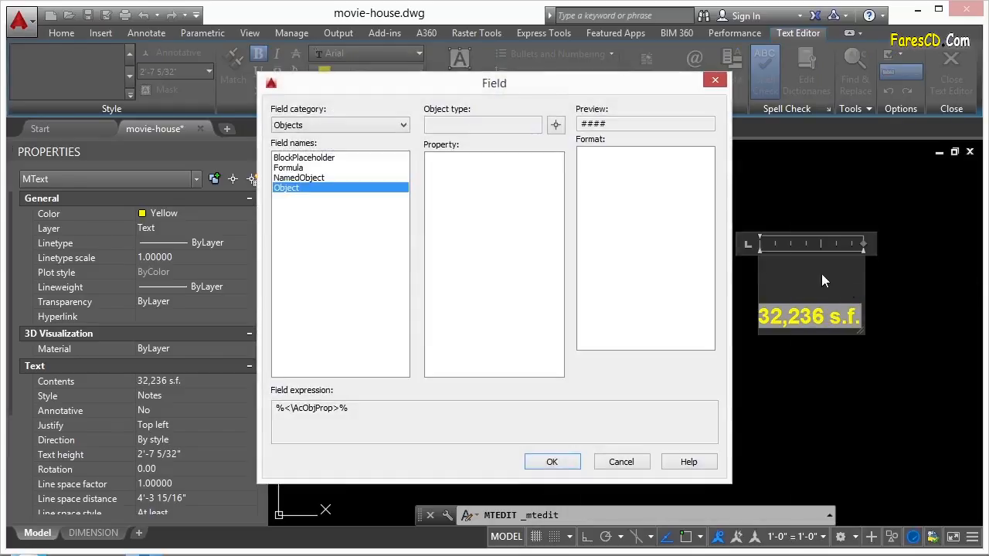
pyautogui.click(403, 125)
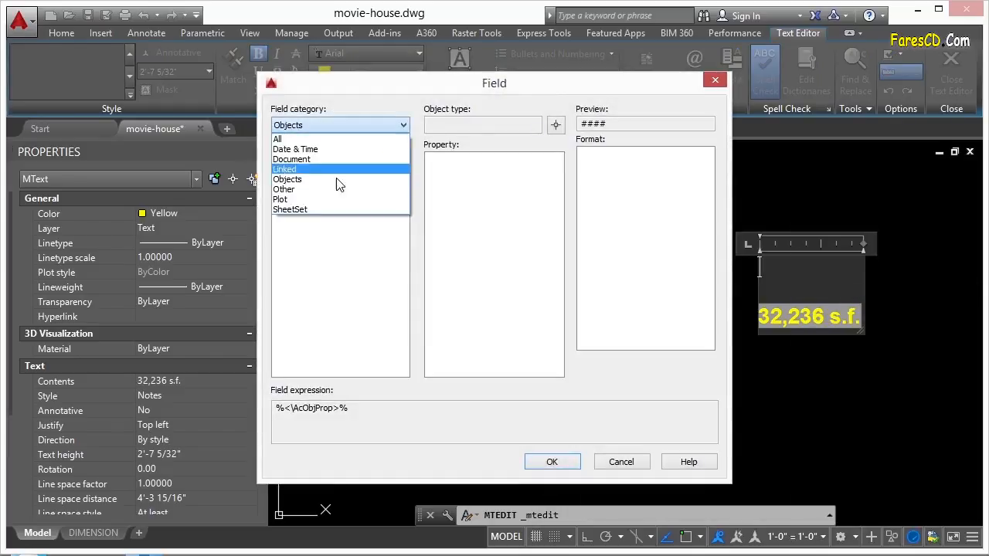
pyautogui.click(320, 199)
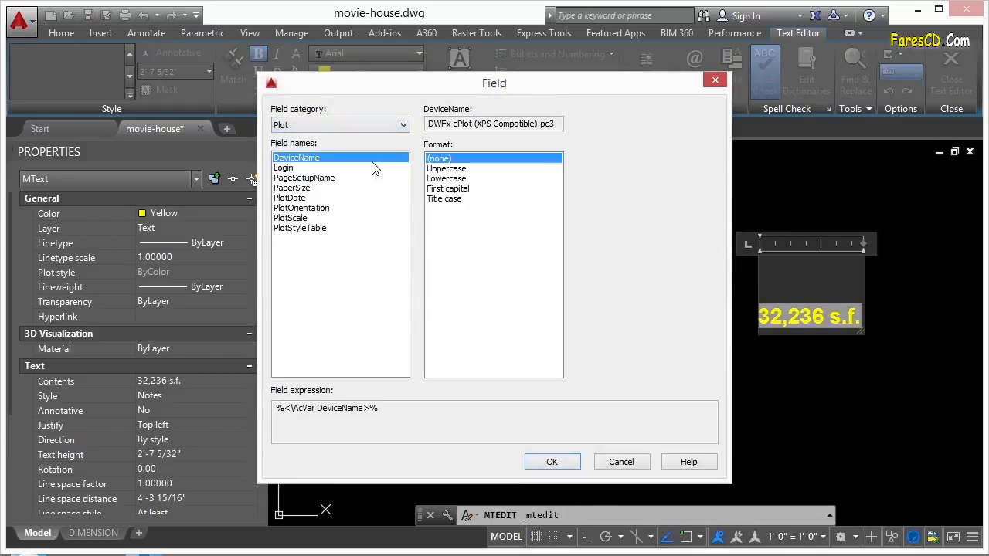
pyautogui.click(403, 125)
pyautogui.click(339, 187)
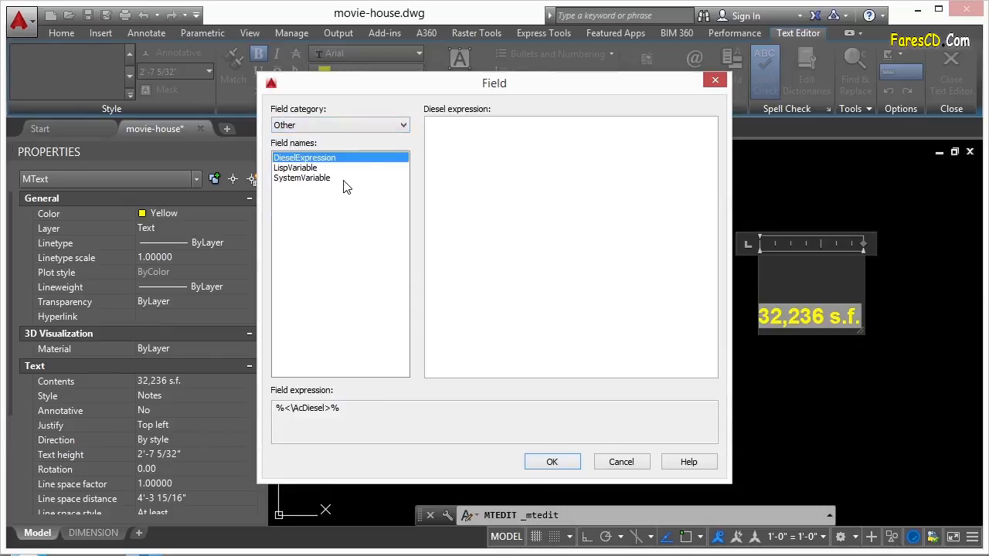
pyautogui.click(323, 178)
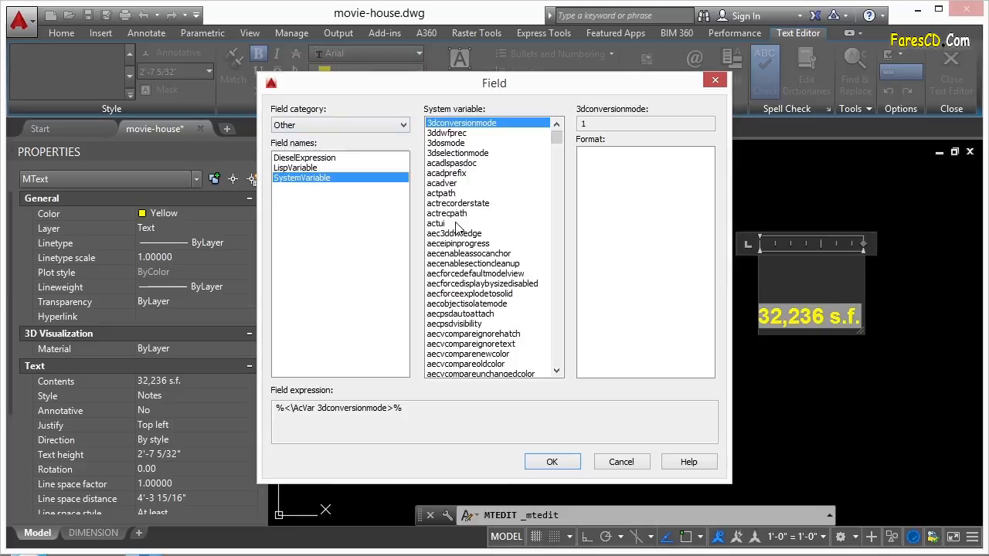
pyautogui.click(405, 125)
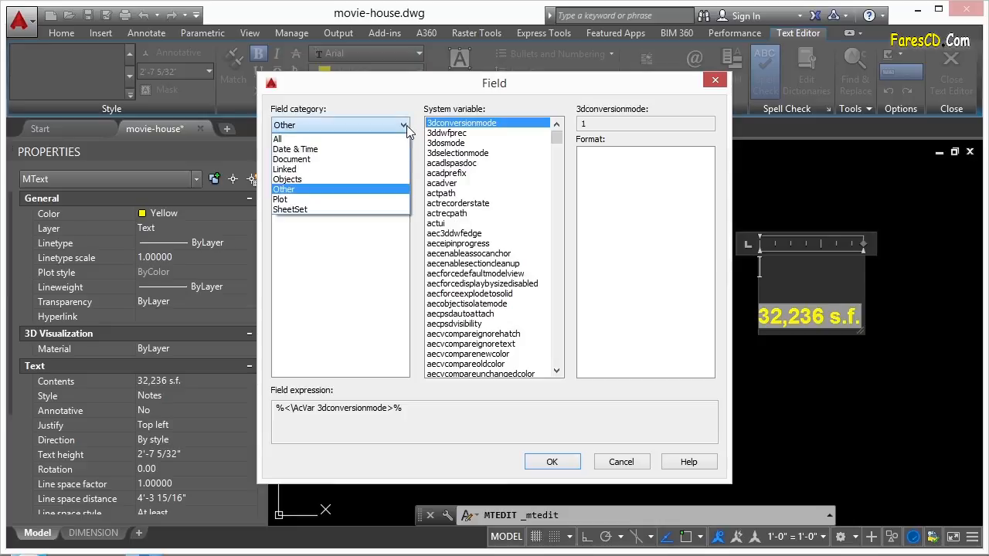
pyautogui.click(337, 210)
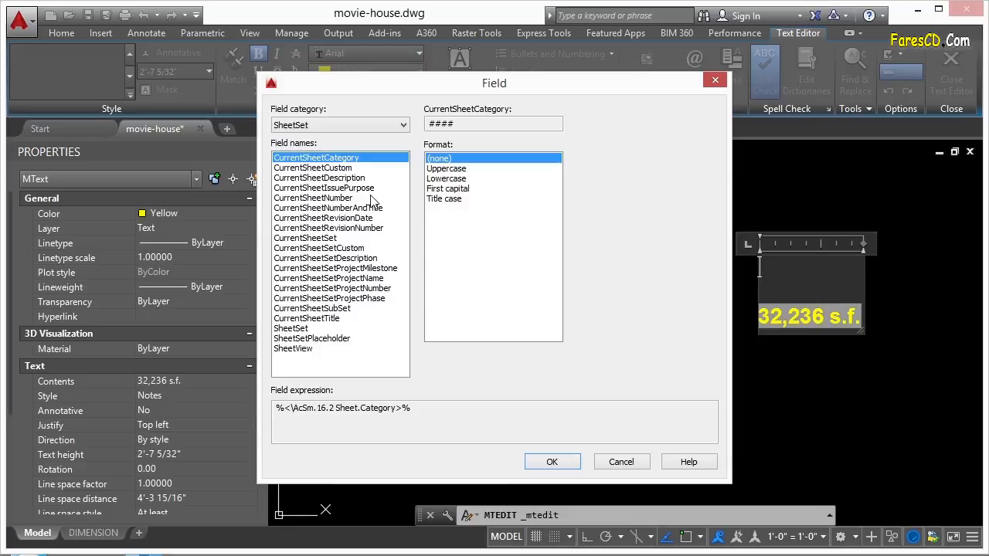
# Switch to the Objects field category, cancel the field insertion and leave the area text's editor.
pyautogui.click(406, 127)
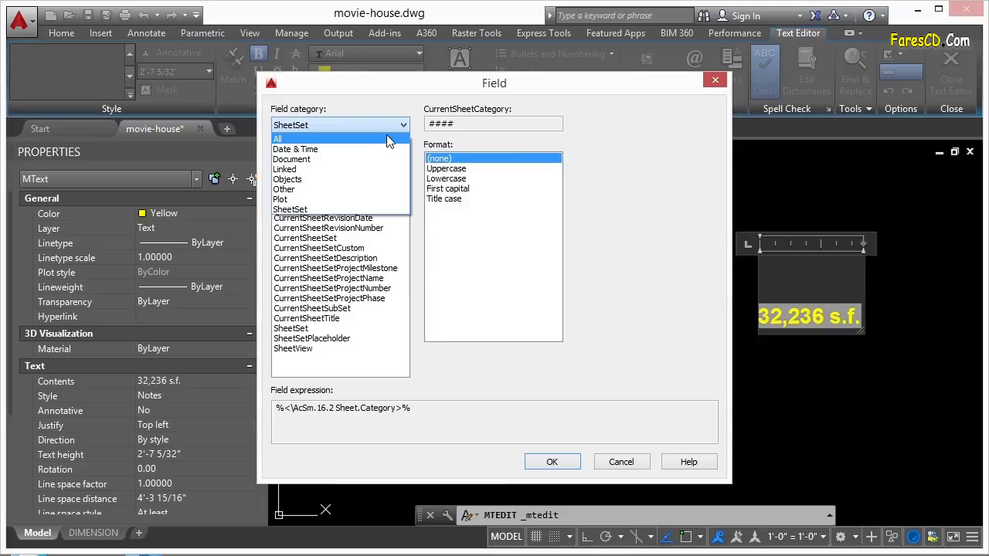
pyautogui.click(301, 179)
pyautogui.click(620, 462)
pyautogui.click(777, 400)
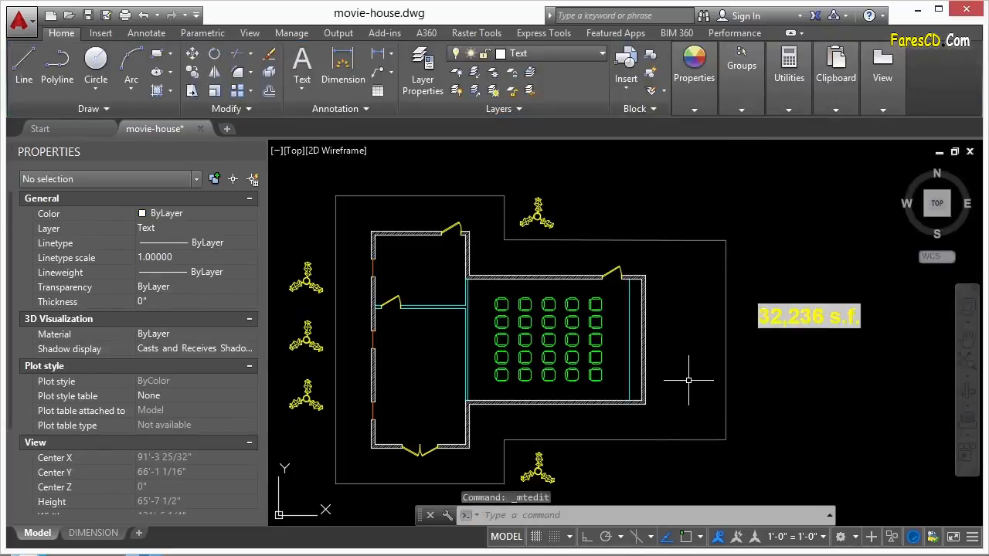
# Switch to File Explorer and open titleblock.dwg from the Projects\06 folder in AutoCAD.
pyautogui.click(143, 555)
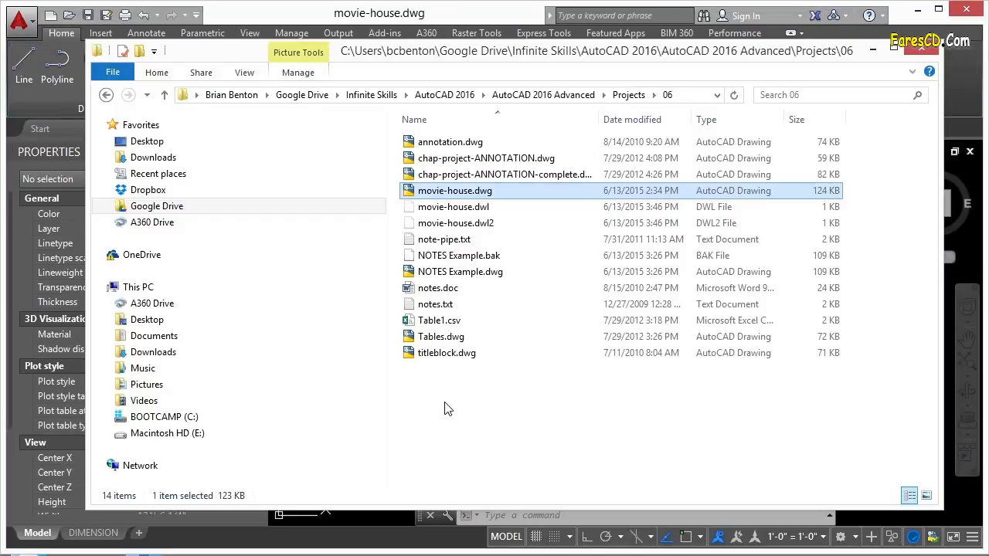
pyautogui.click(433, 354)
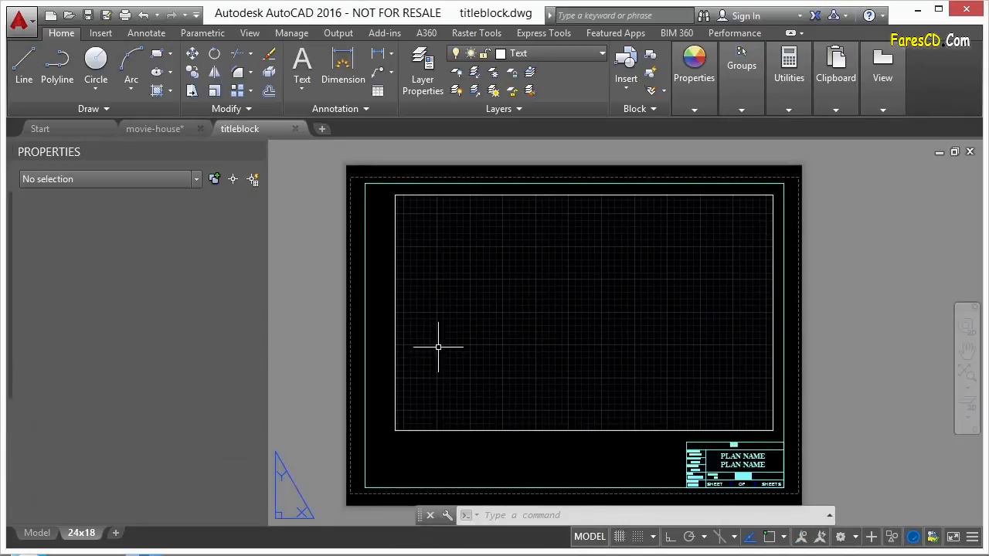
pyautogui.click(322, 353)
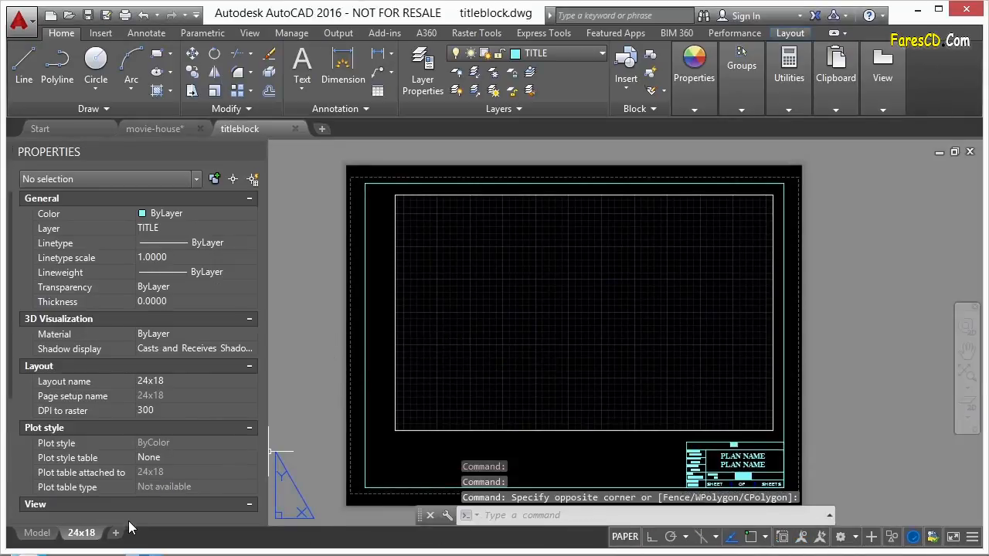
# Open the title block's attributes for editing on the 24x18 layout and review the whole attribute list.
pyautogui.moveTo(94, 535)
pyautogui.moveTo(499, 327); pyautogui.dragTo(501, 319, button='middle')
pyautogui.scroll(5, 604, 340)
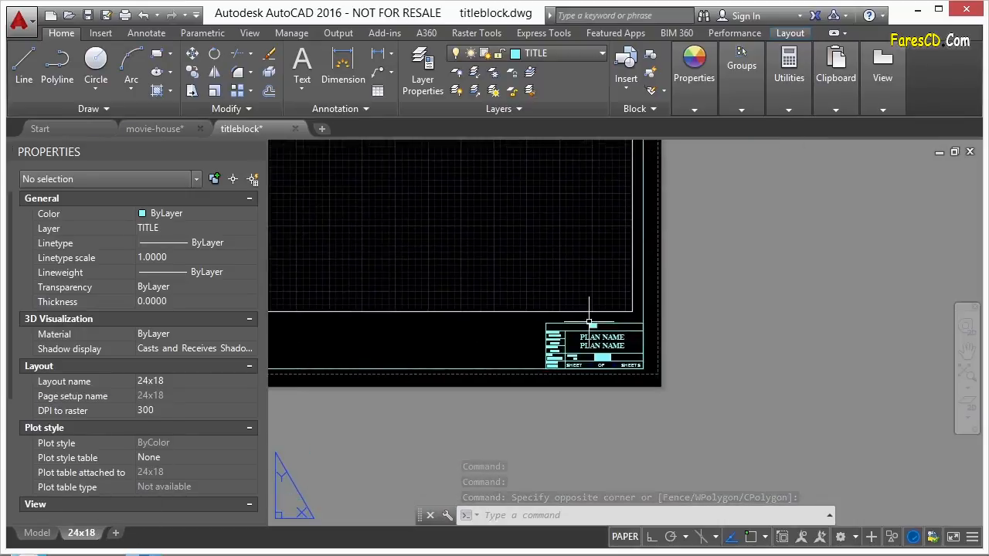
pyautogui.moveTo(604, 341); pyautogui.dragTo(643, 317, button='middle')
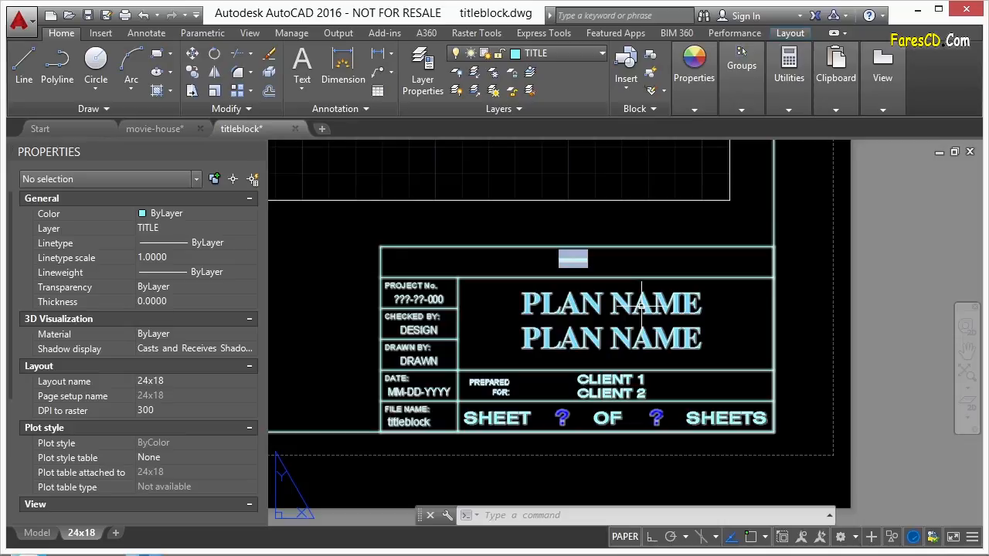
pyautogui.click(639, 304)
pyautogui.click(627, 300)
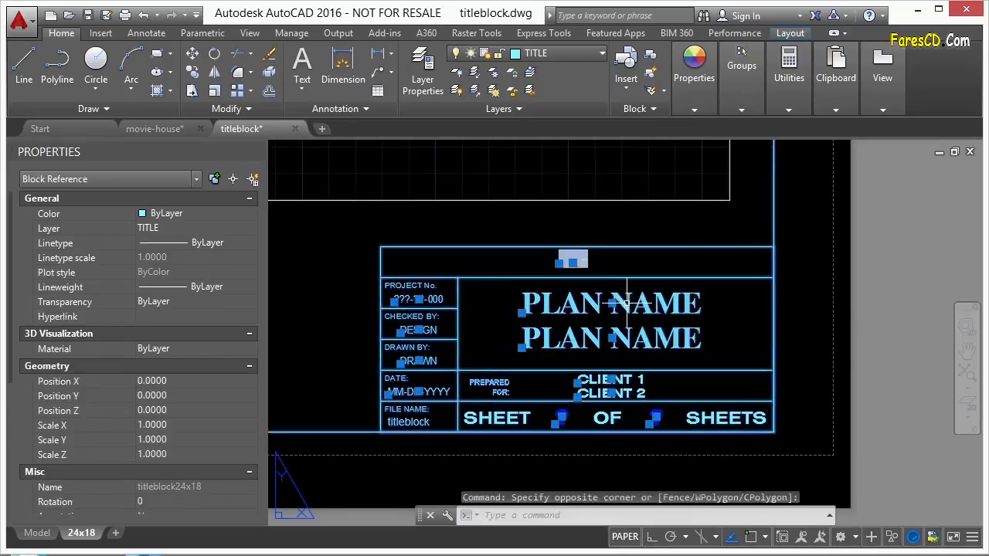
pyautogui.doubleClick(626, 302)
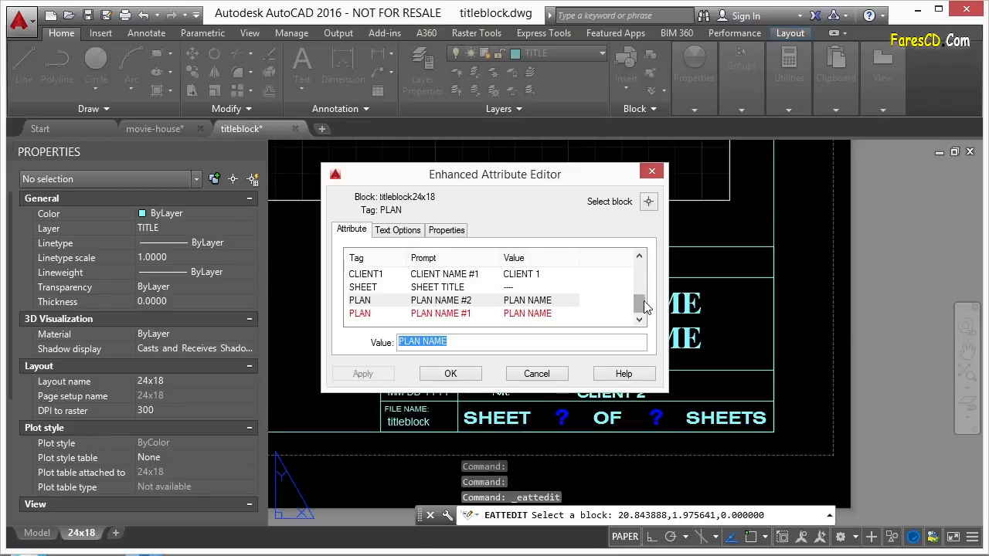
pyautogui.moveTo(640, 306); pyautogui.dragTo(639, 273)
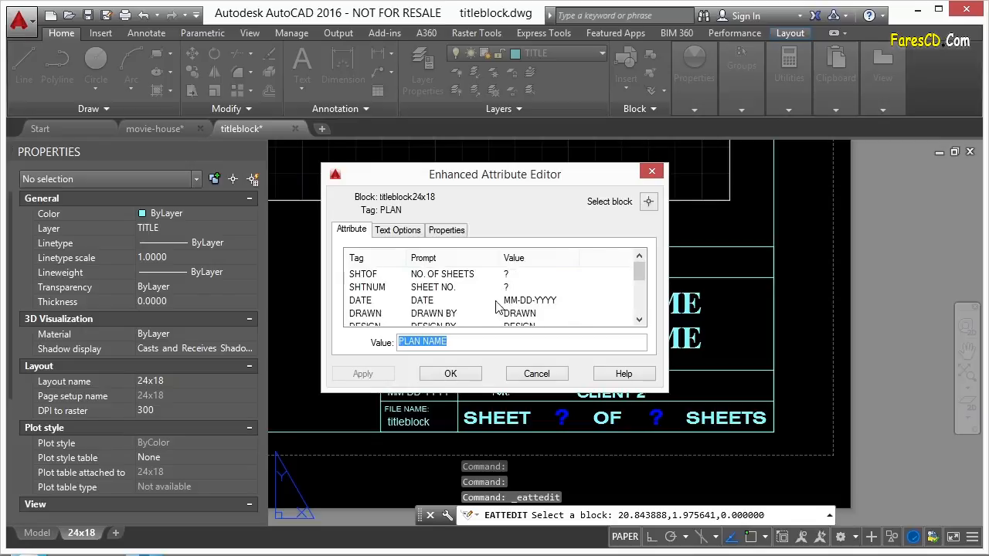
pyautogui.click(639, 320)
pyautogui.click(639, 319)
pyautogui.click(639, 319)
pyautogui.click(639, 320)
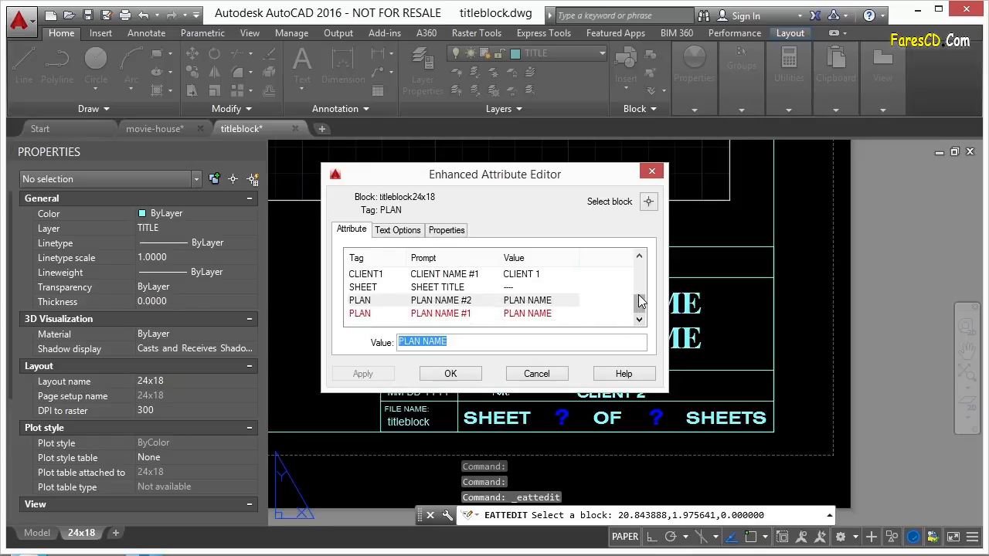
# Replace the SHEET TITLE attribute's value with a Document Filename field showing the filename only, with its extension, and apply the change.
pyautogui.click(516, 291)
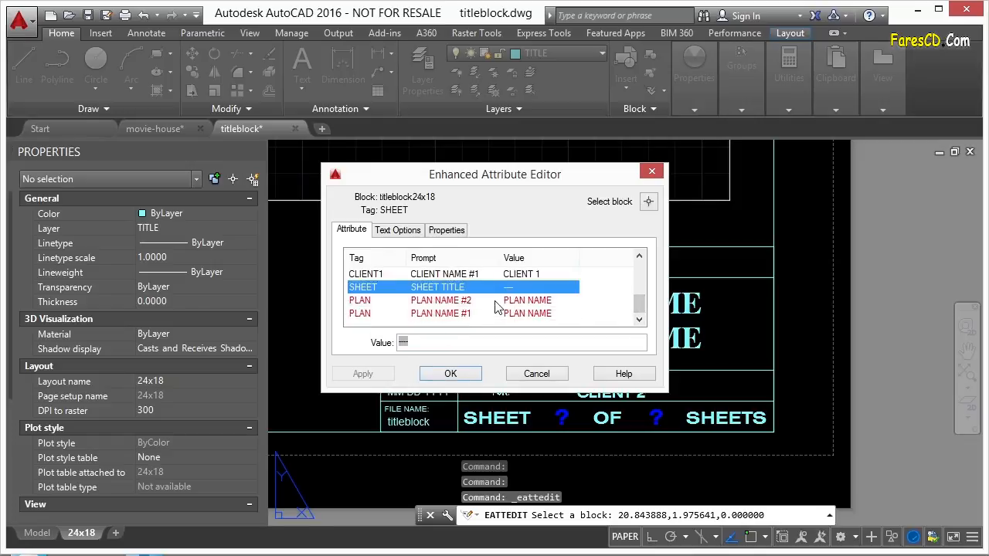
pyautogui.click(431, 342)
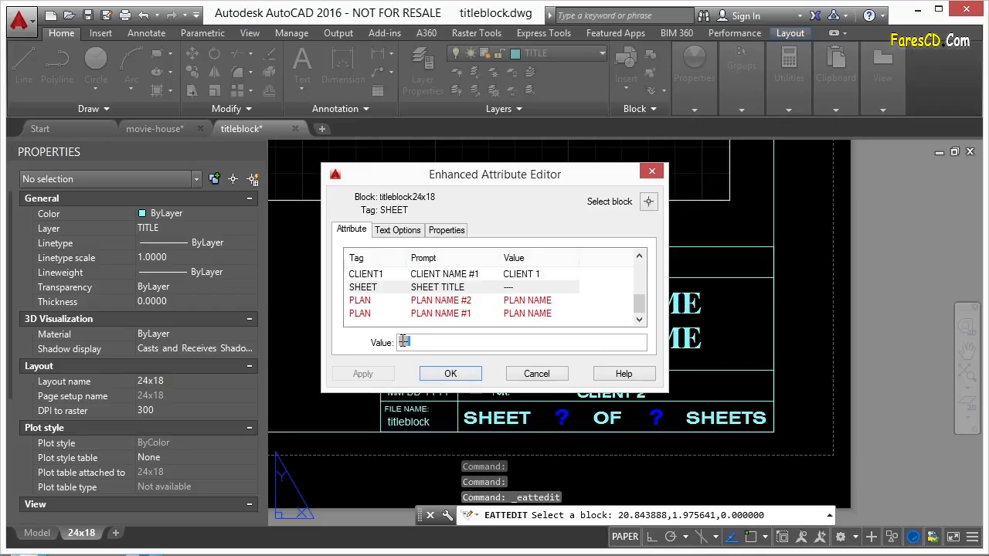
pyautogui.hotkey('ctrl', 'f')
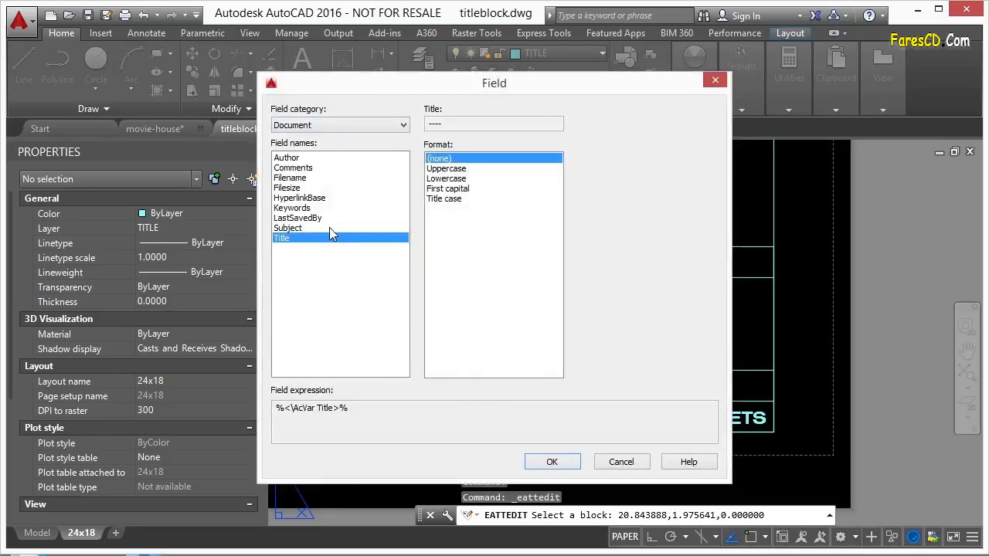
pyautogui.click(300, 178)
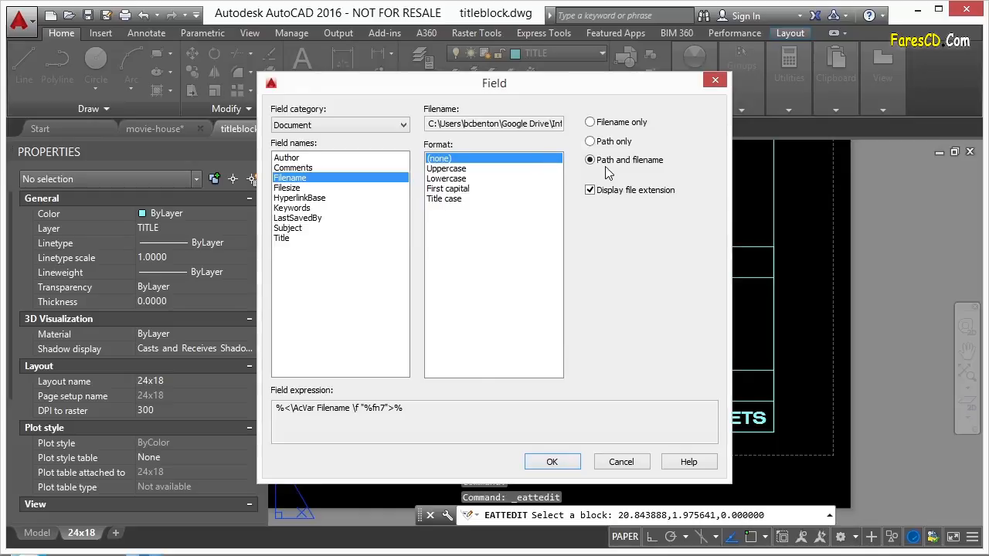
pyautogui.click(591, 123)
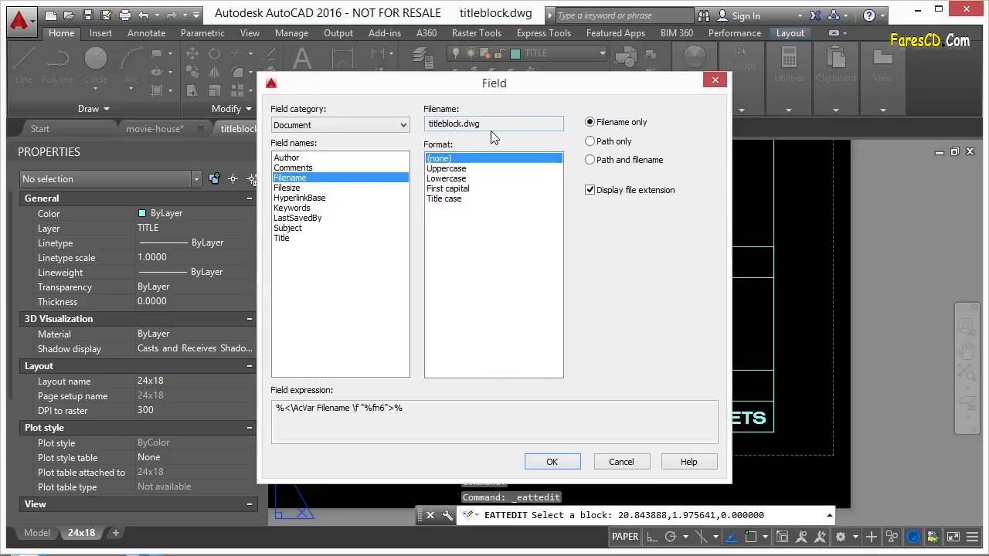
pyautogui.click(590, 191)
pyautogui.click(561, 462)
pyautogui.click(453, 372)
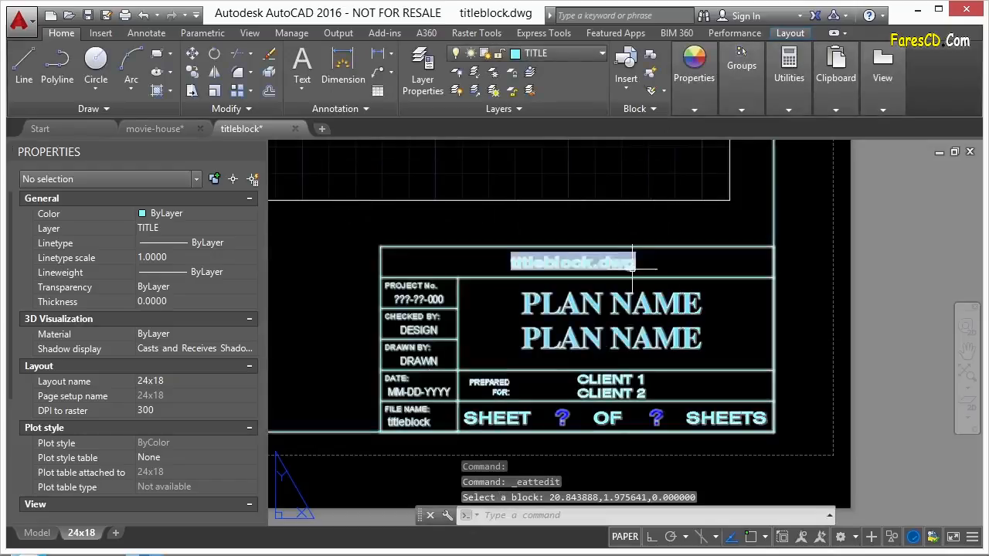
pyautogui.press('Escape')
pyautogui.scroll(4, 634, 268)
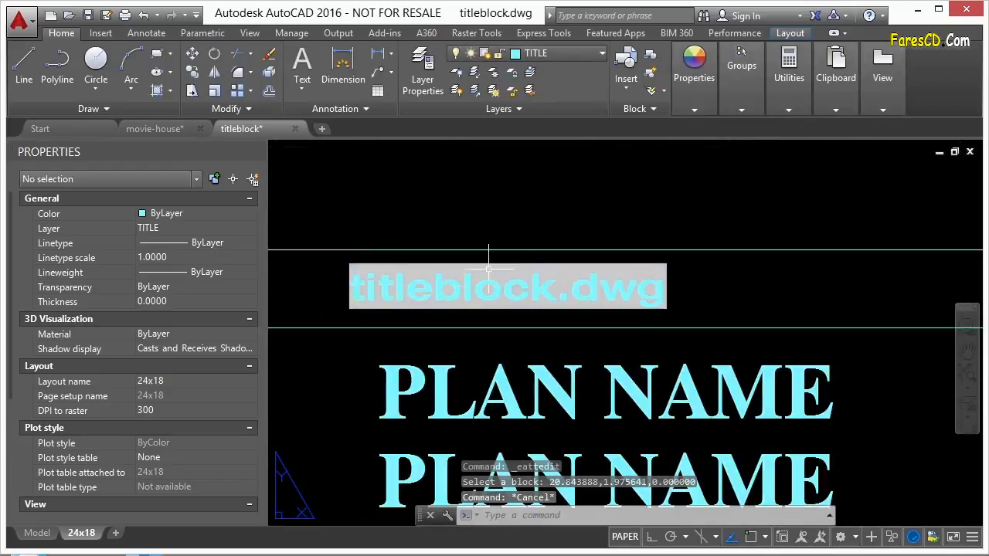